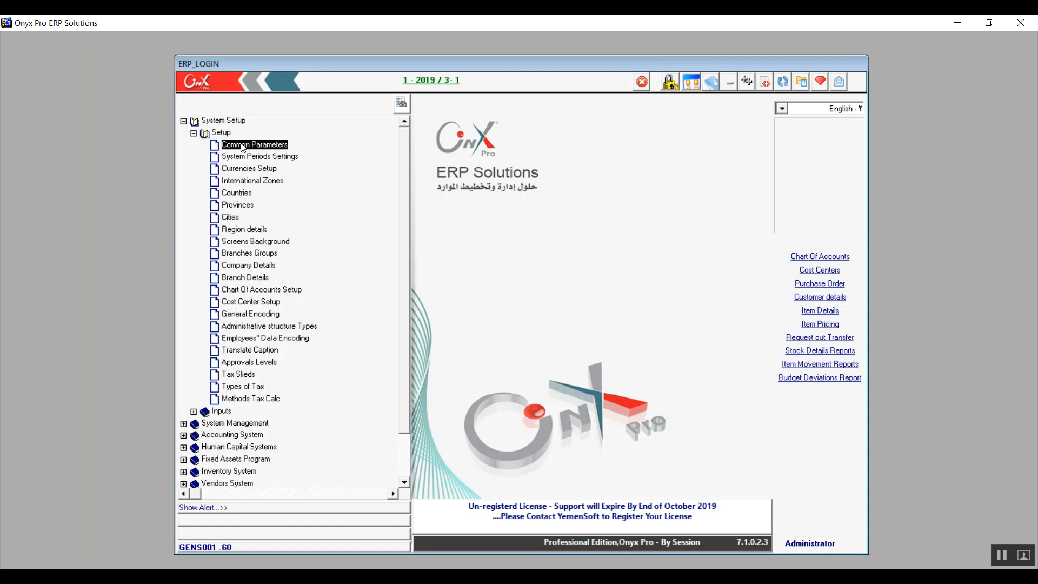
# Open Common Parameters under System Setup and make its Variables page editable
pyautogui.doubleClick(254, 145)
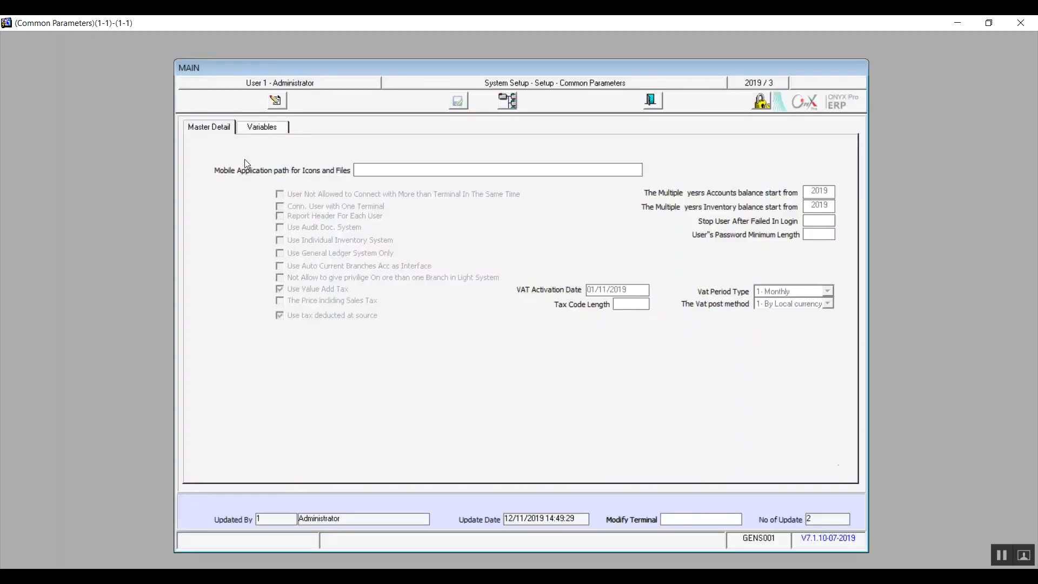
pyautogui.click(274, 131)
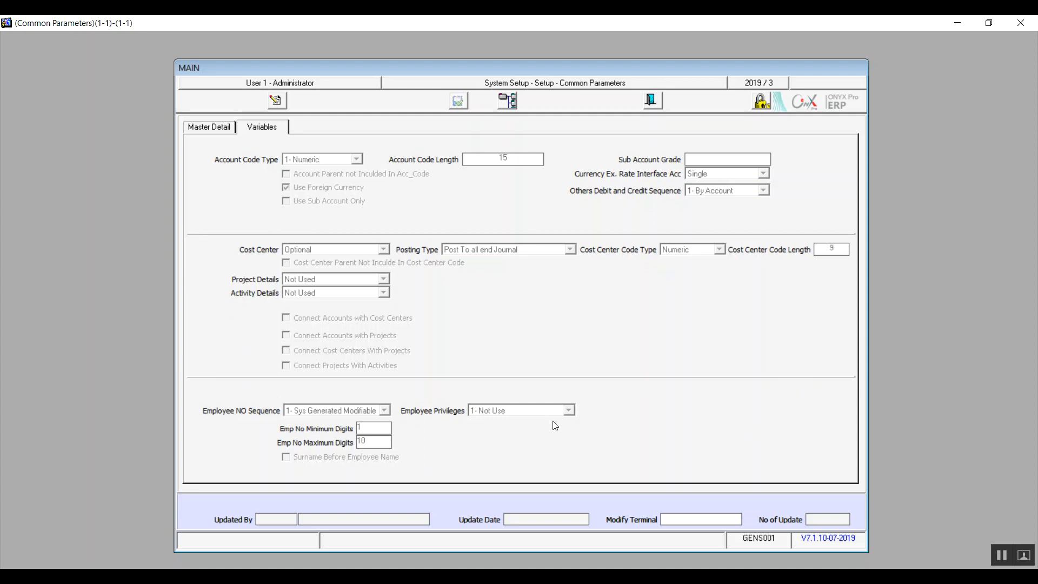
pyautogui.click(275, 102)
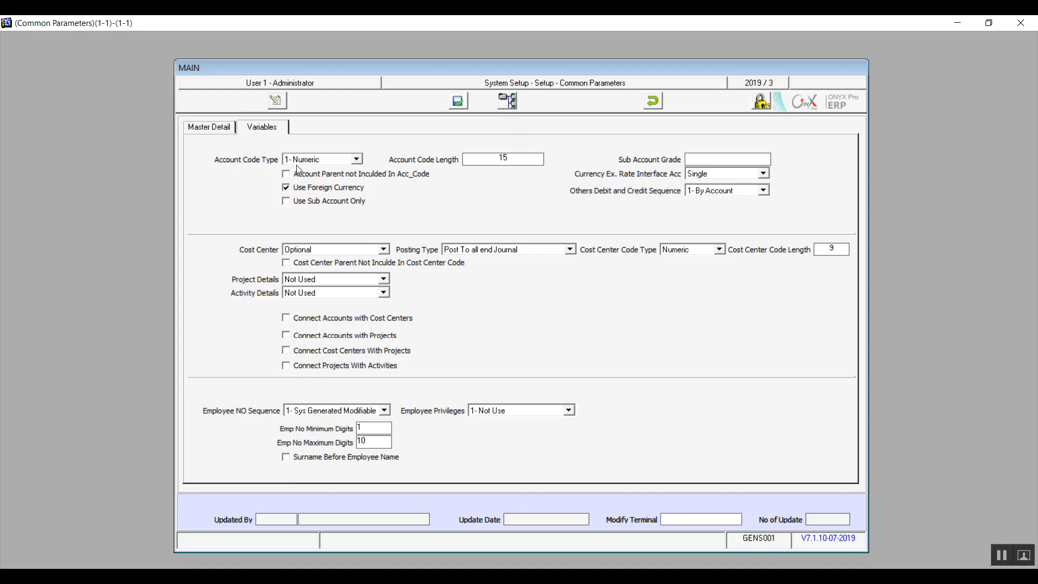
# Configure account codes as 1- Numeric with a code length of 15 and a sub account grade of 6
pyautogui.click(357, 159)
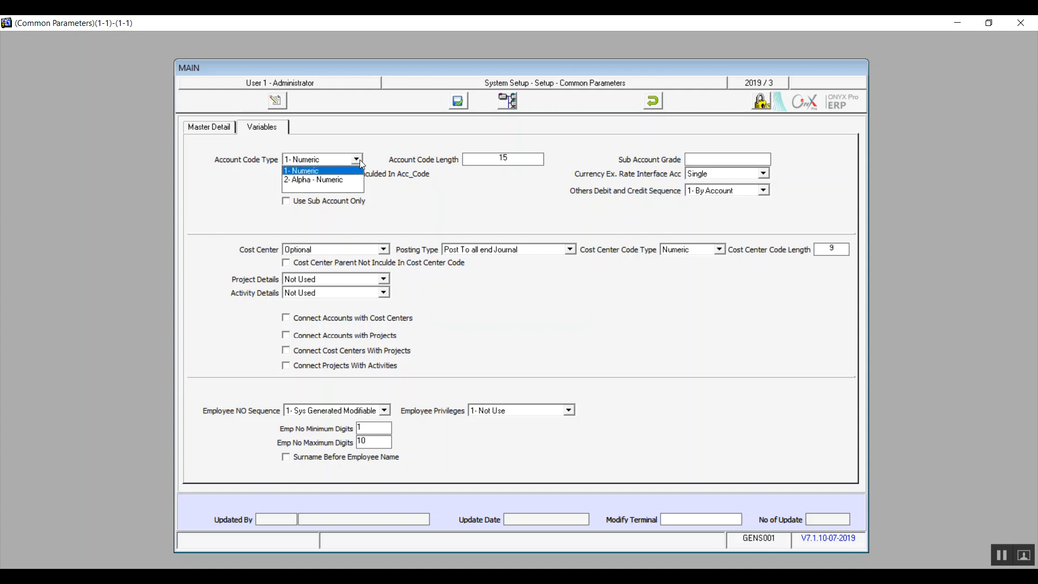
pyautogui.click(323, 171)
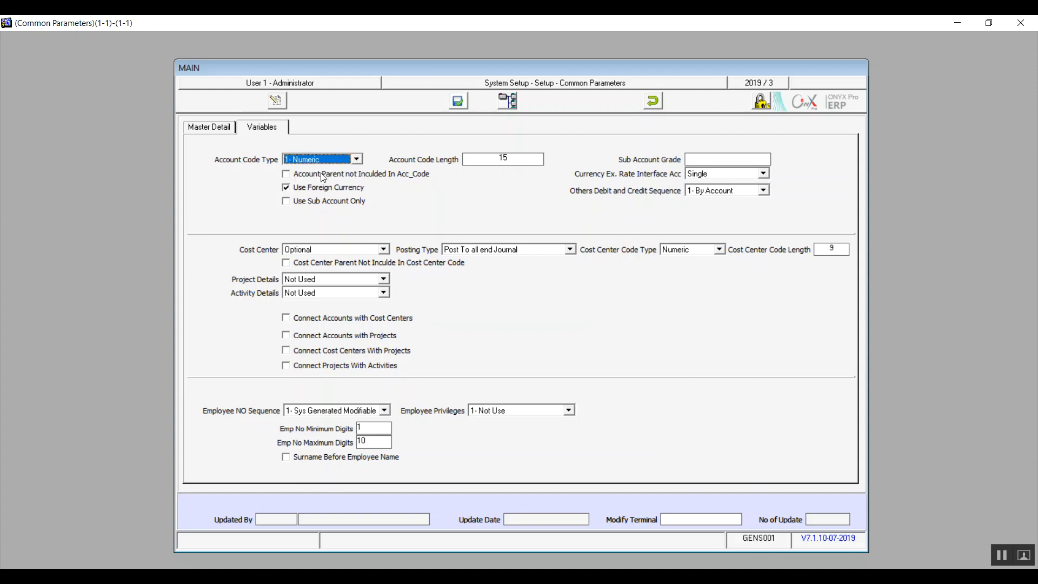
pyautogui.click(527, 159)
pyautogui.doubleClick(523, 159)
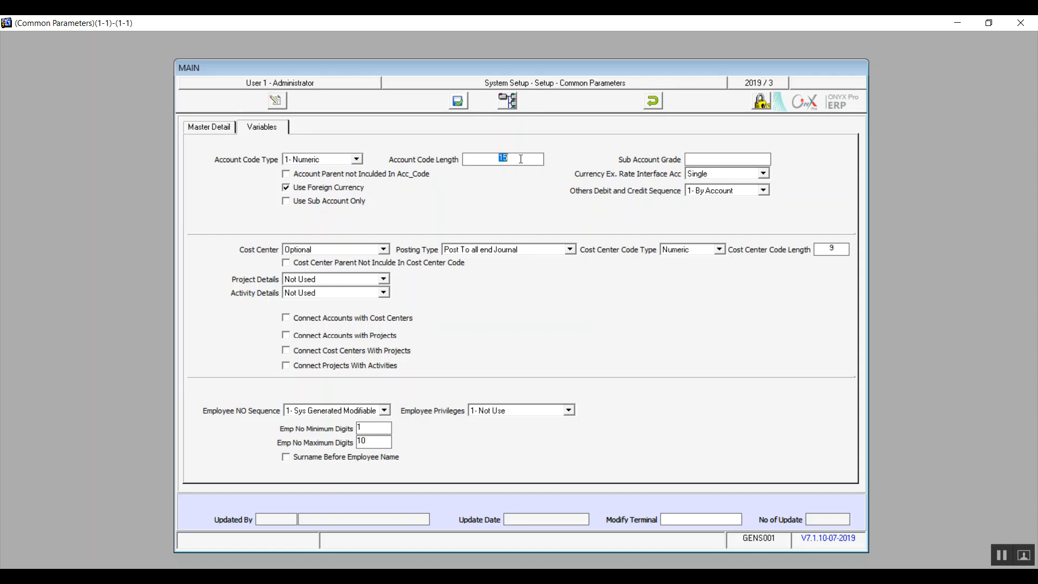
pyautogui.write('14')
pyautogui.press('BackSpace')
pyautogui.write('5')
pyautogui.write('6')
# Keep Use Foreign Currency enabled and choose Single for Currency Ex. Rate Interface Acc
pyautogui.click(285, 177)
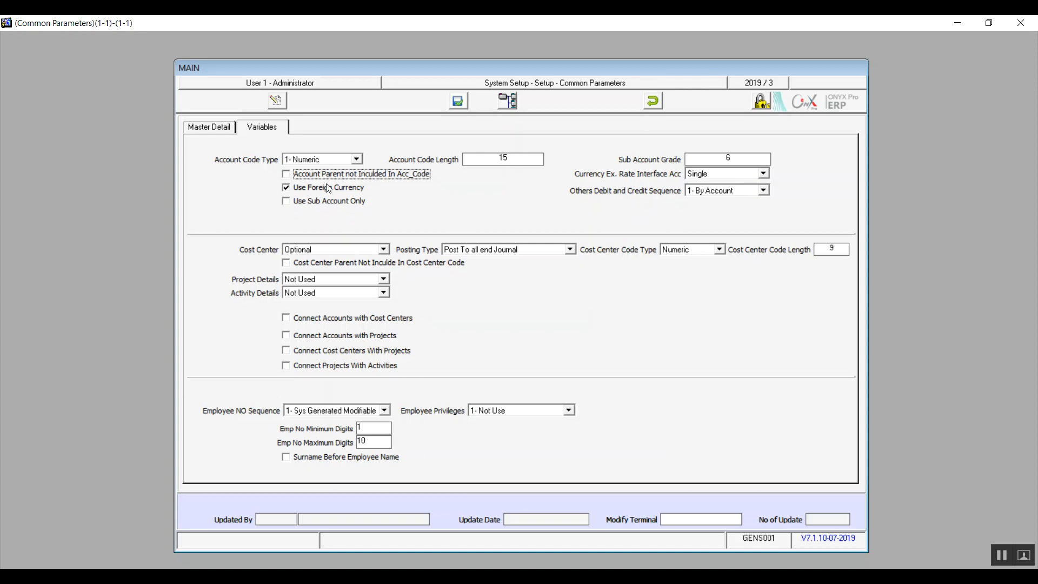
pyautogui.click(285, 189)
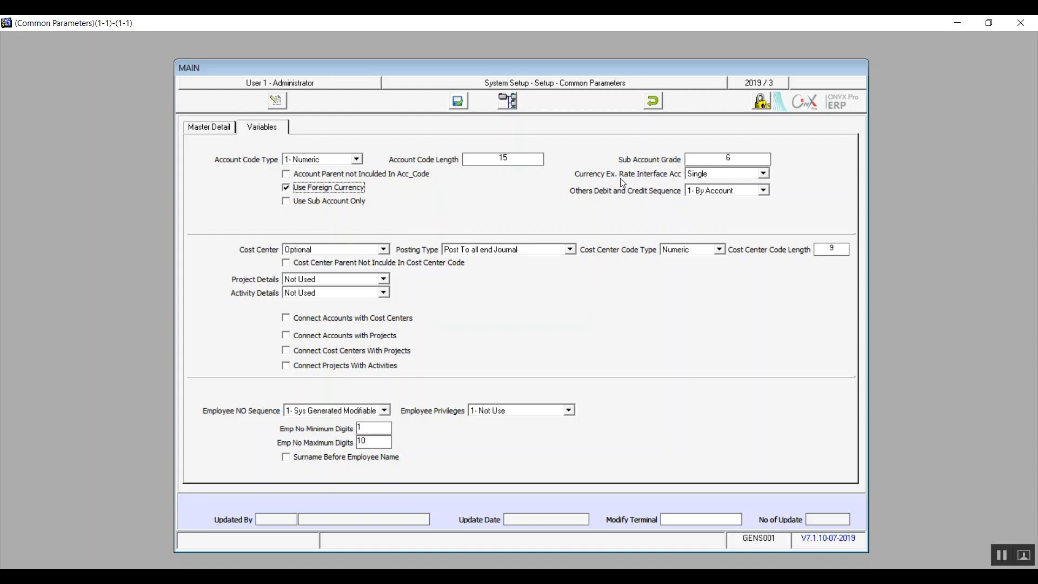
pyautogui.click(764, 173)
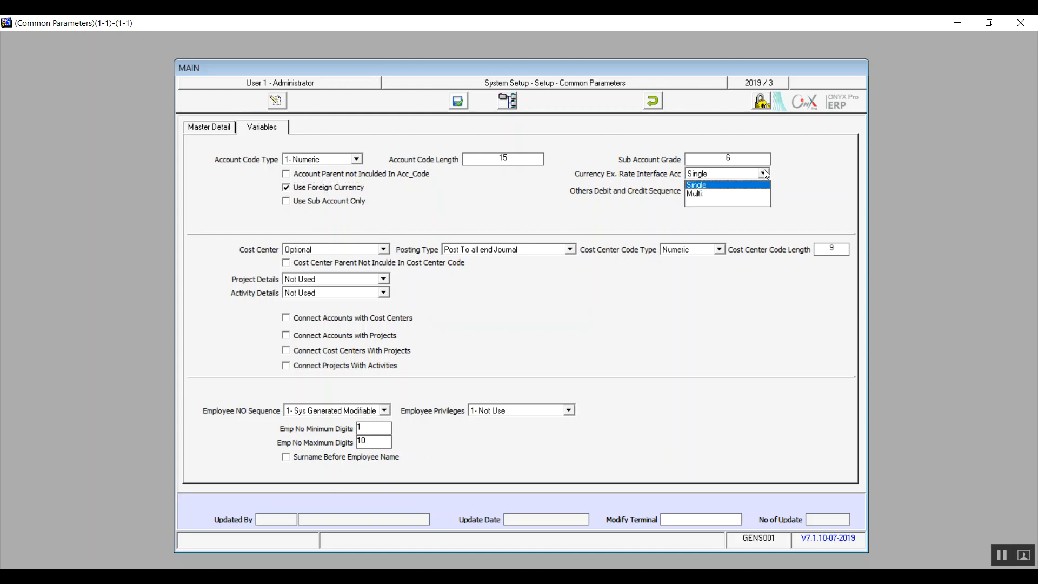
pyautogui.click(698, 189)
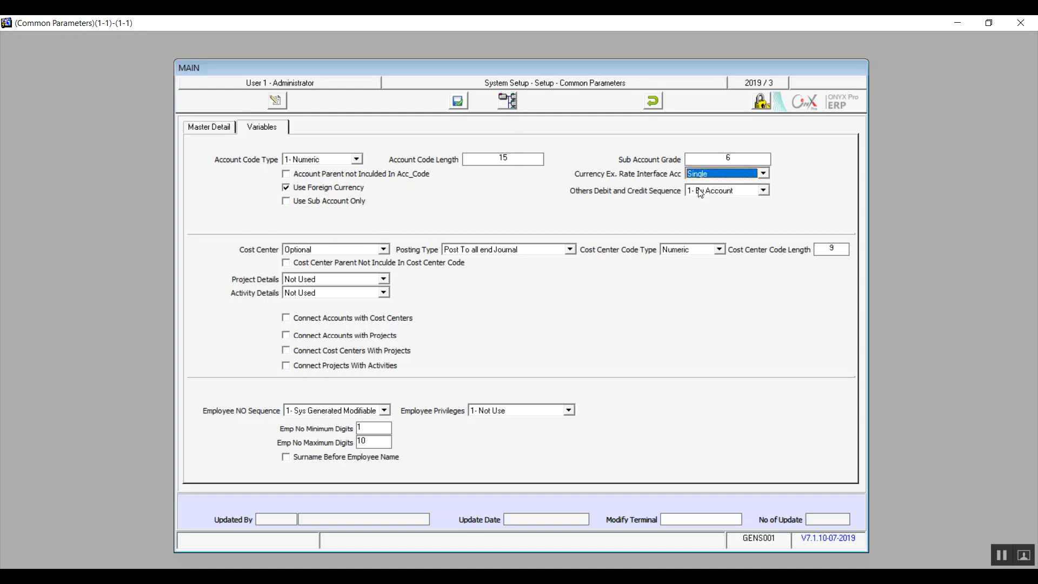
# Try the Multi option for Currency Ex. Rate Interface Acc and restore Single
pyautogui.click(764, 174)
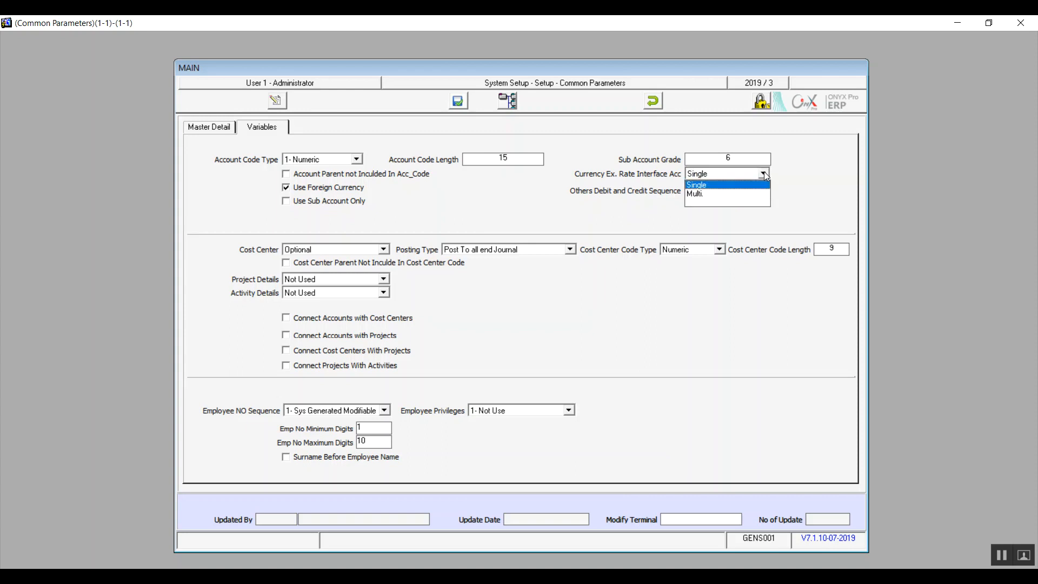
pyautogui.click(746, 193)
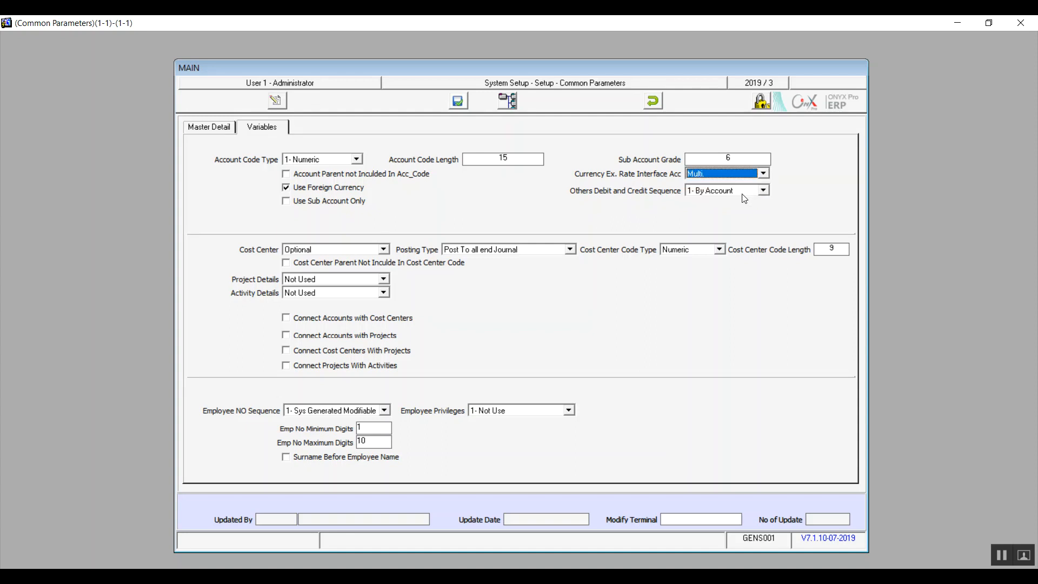
pyautogui.click(762, 173)
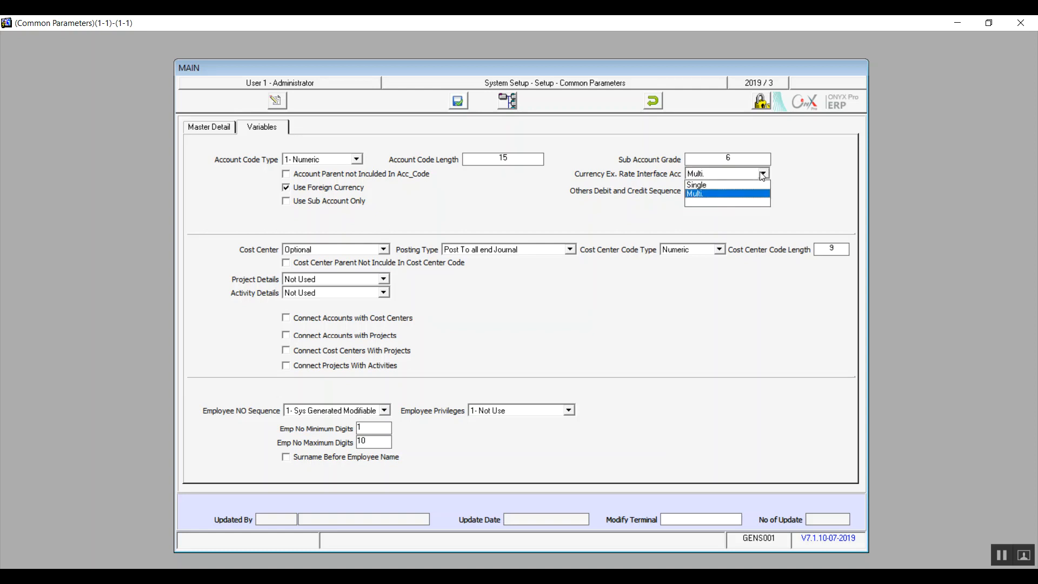
pyautogui.click(694, 185)
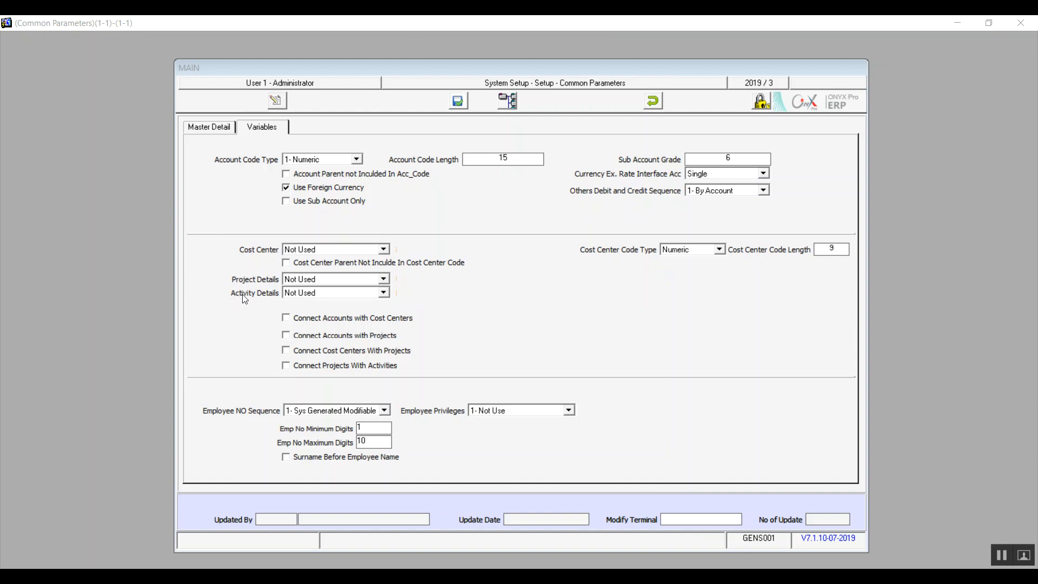
# Examine the available usage options for Cost Center, Project Details and Activity Details
pyautogui.click(383, 252)
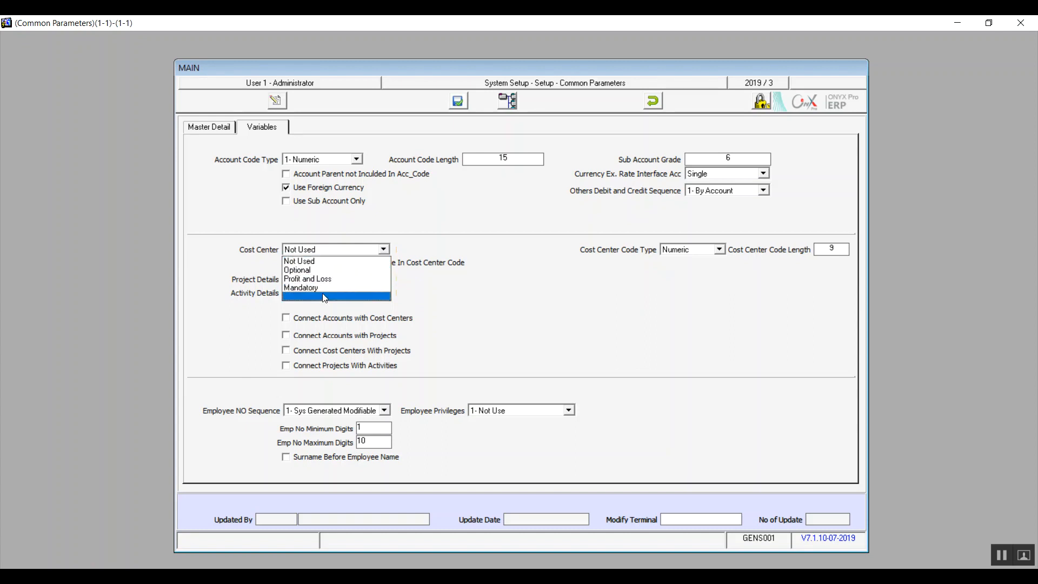
pyautogui.click(385, 248)
pyautogui.click(384, 280)
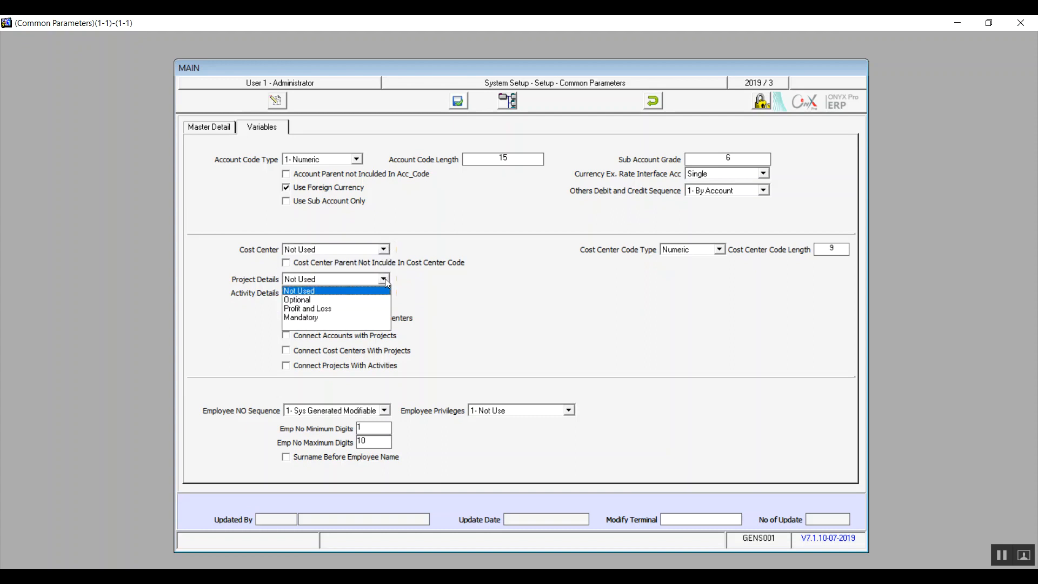
pyautogui.click(385, 278)
pyautogui.click(386, 293)
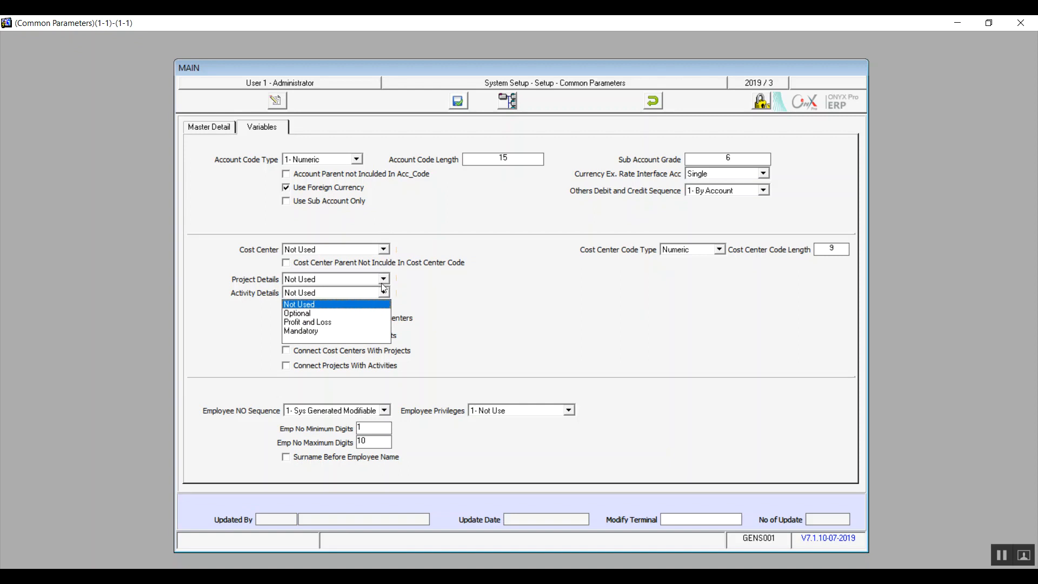
pyautogui.click(381, 280)
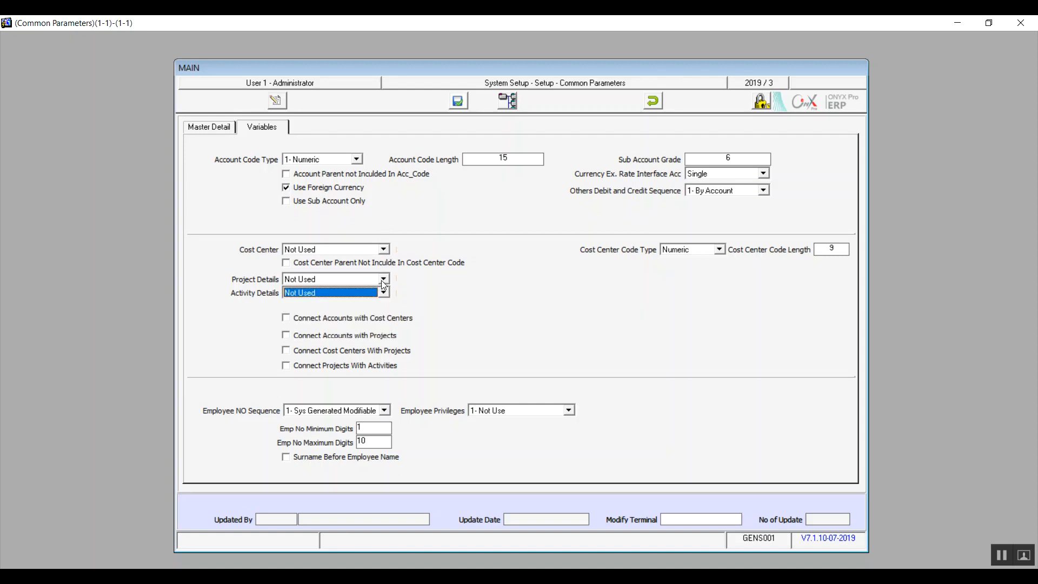
pyautogui.click(384, 250)
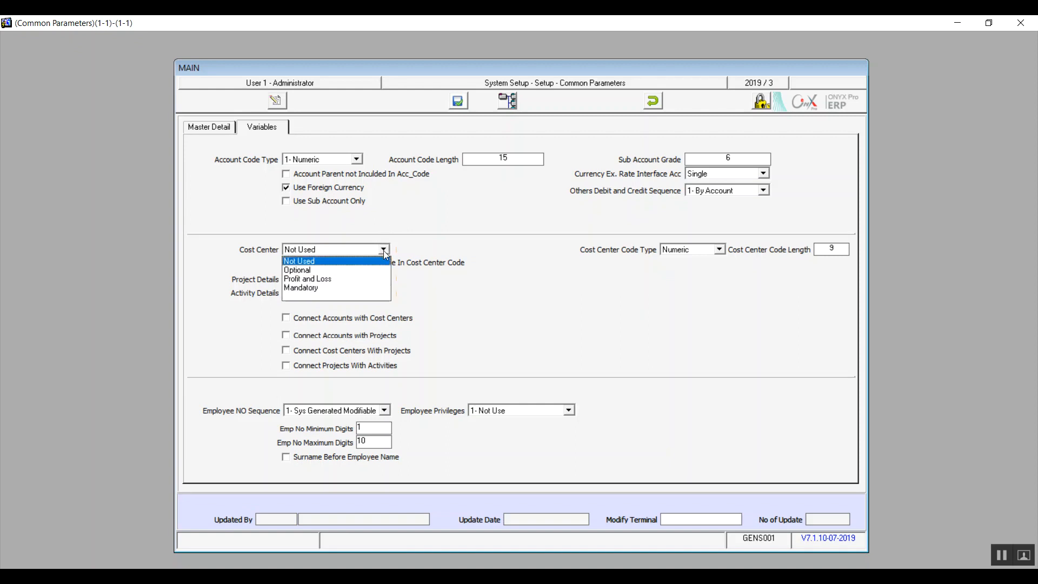
pyautogui.click(316, 267)
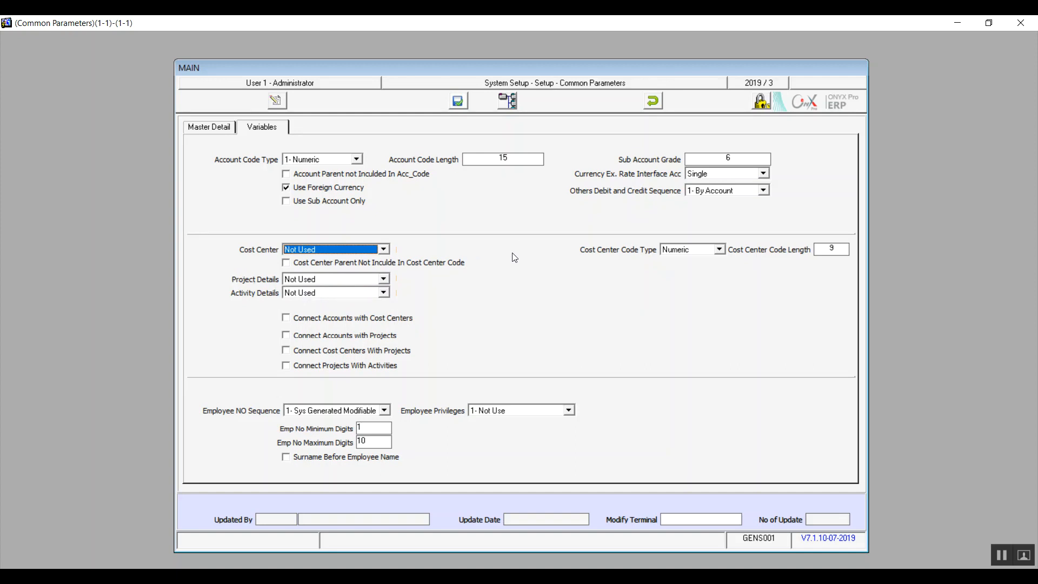
# Set Cost Center, Project Details and Activity Details to Optional
pyautogui.click(384, 249)
pyautogui.click(337, 272)
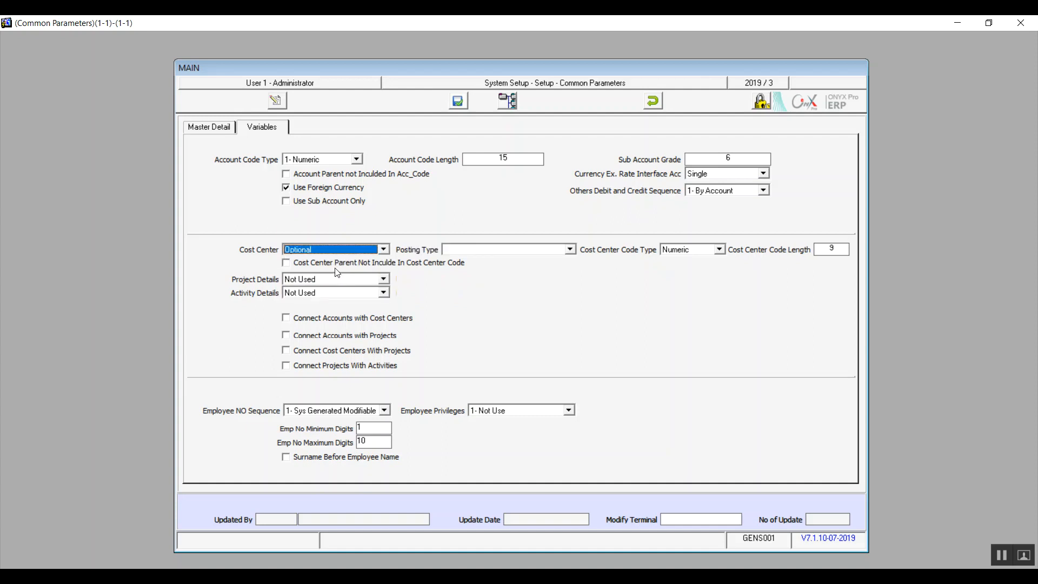
pyautogui.click(384, 280)
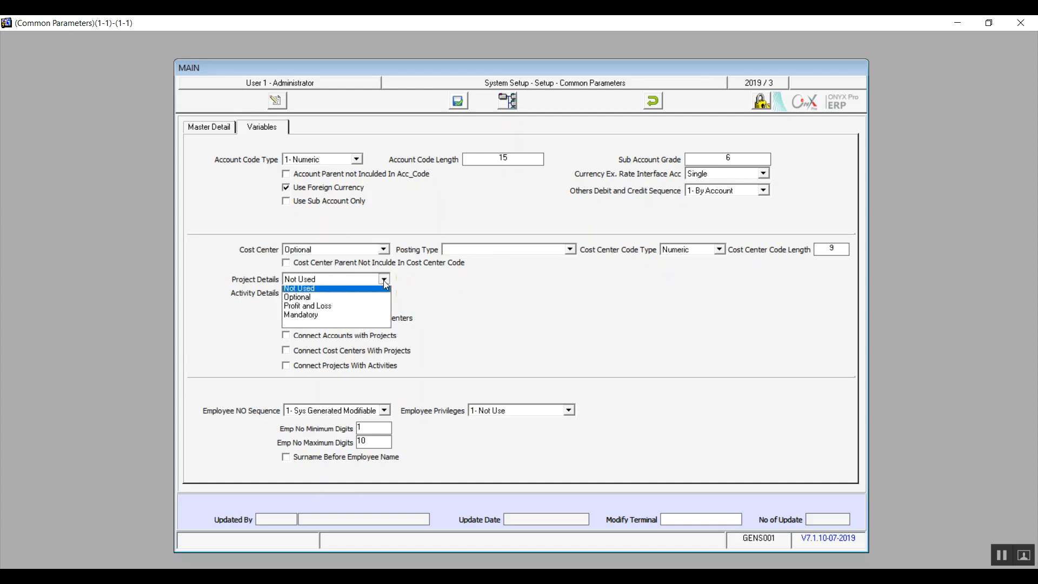
pyautogui.click(349, 297)
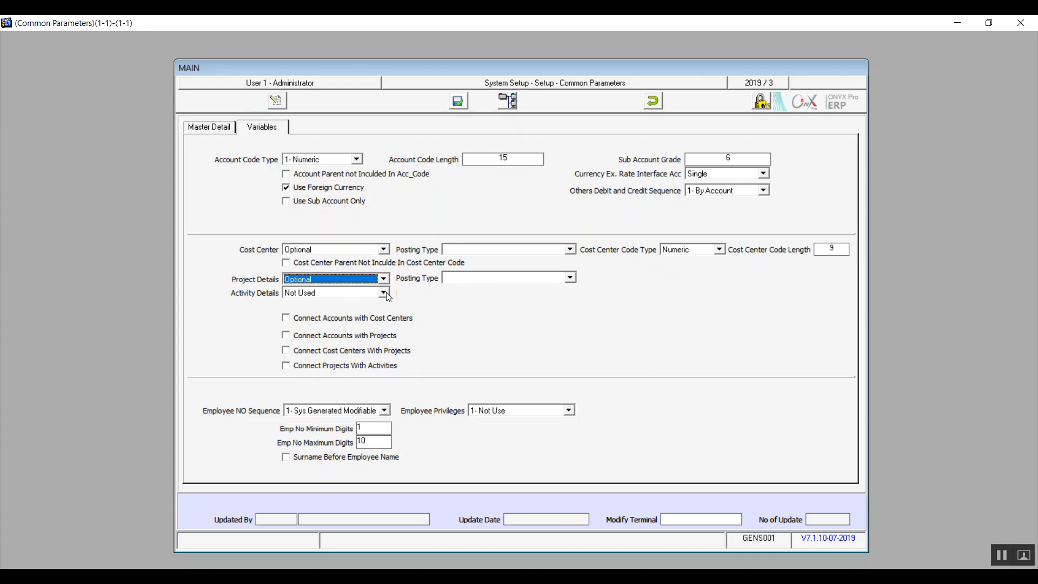
pyautogui.click(383, 293)
pyautogui.click(347, 315)
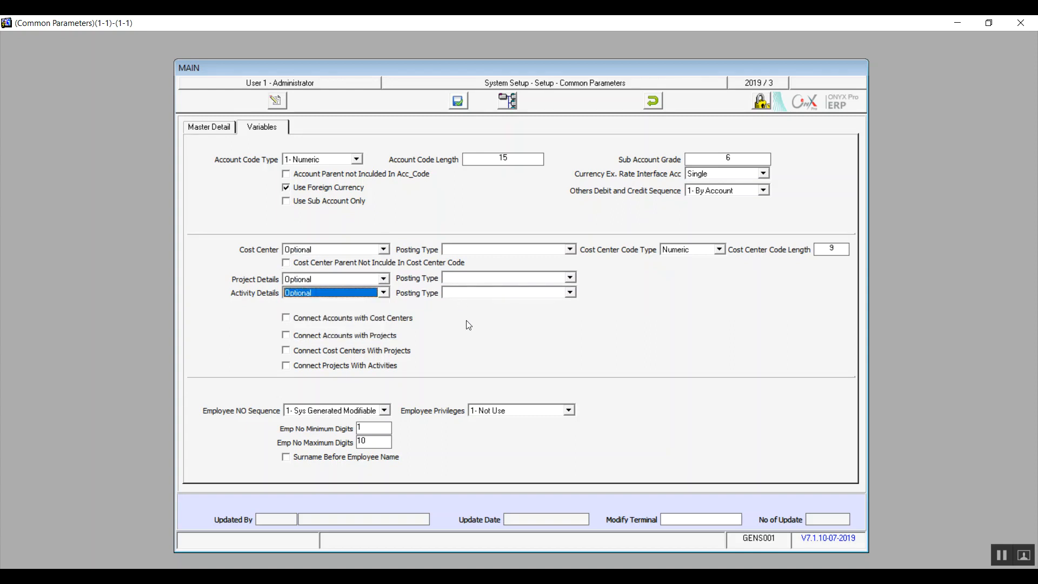
# Set Cost Center, Project Details and Activity Details to Profit and Loss
pyautogui.click(383, 250)
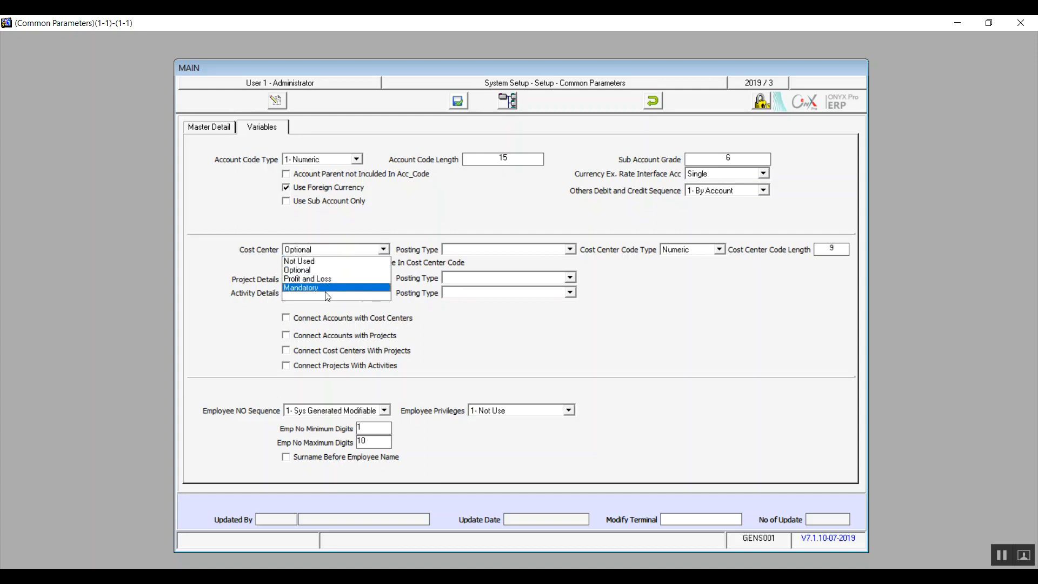
pyautogui.click(306, 294)
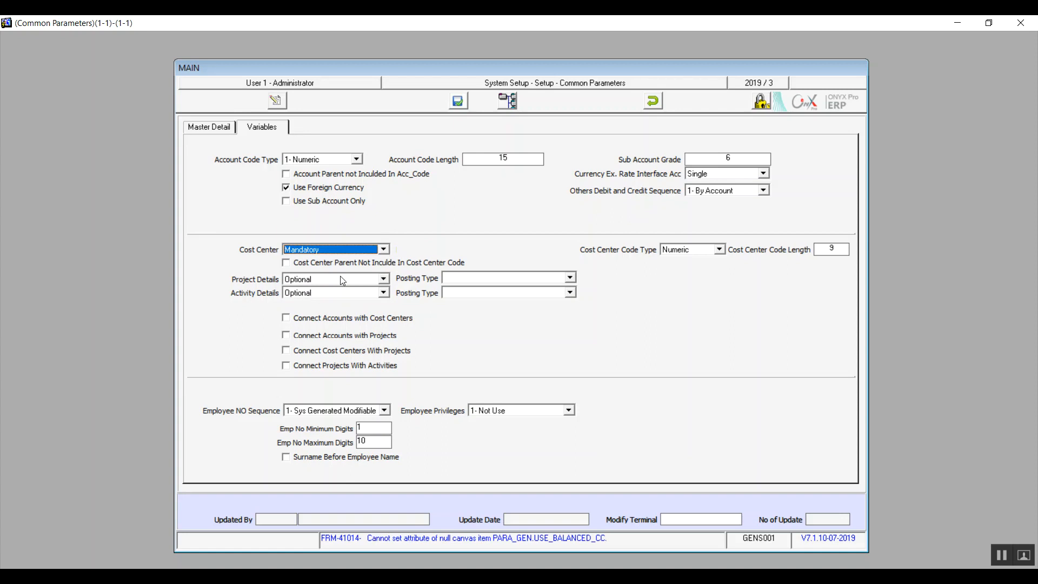
pyautogui.click(383, 249)
pyautogui.click(336, 279)
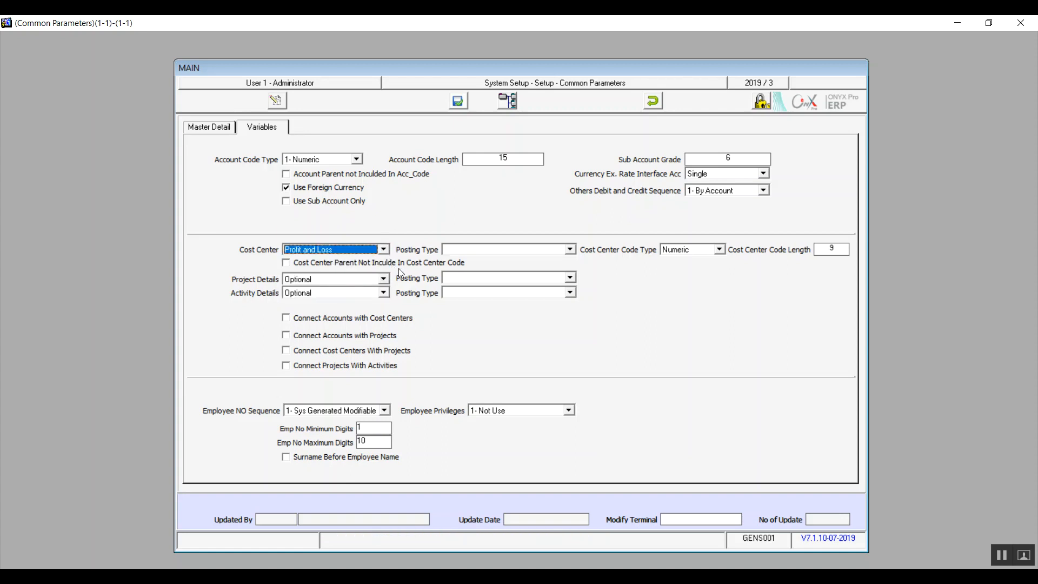
pyautogui.click(384, 280)
pyautogui.click(349, 308)
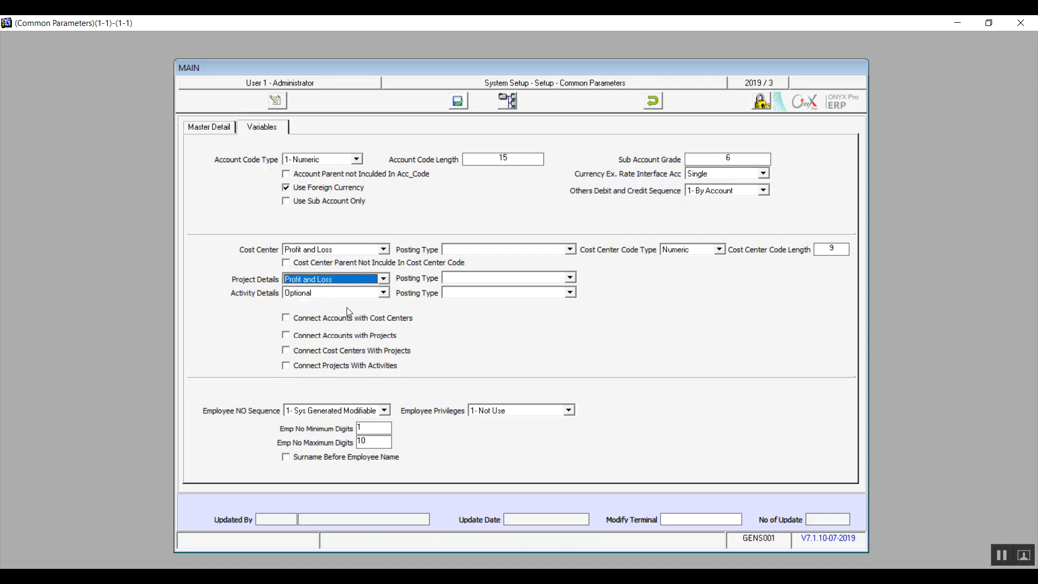
pyautogui.click(383, 293)
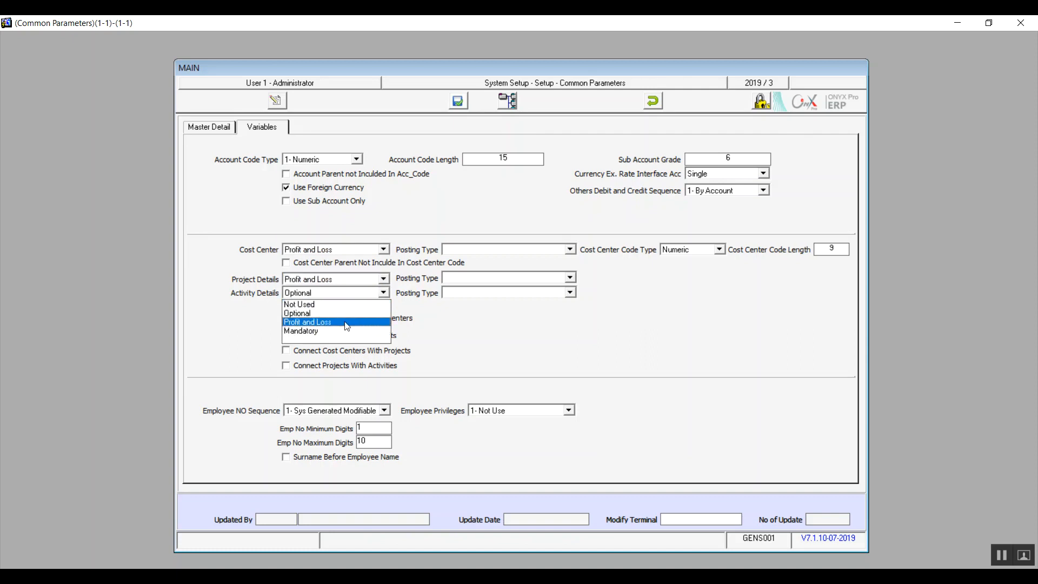
pyautogui.click(346, 326)
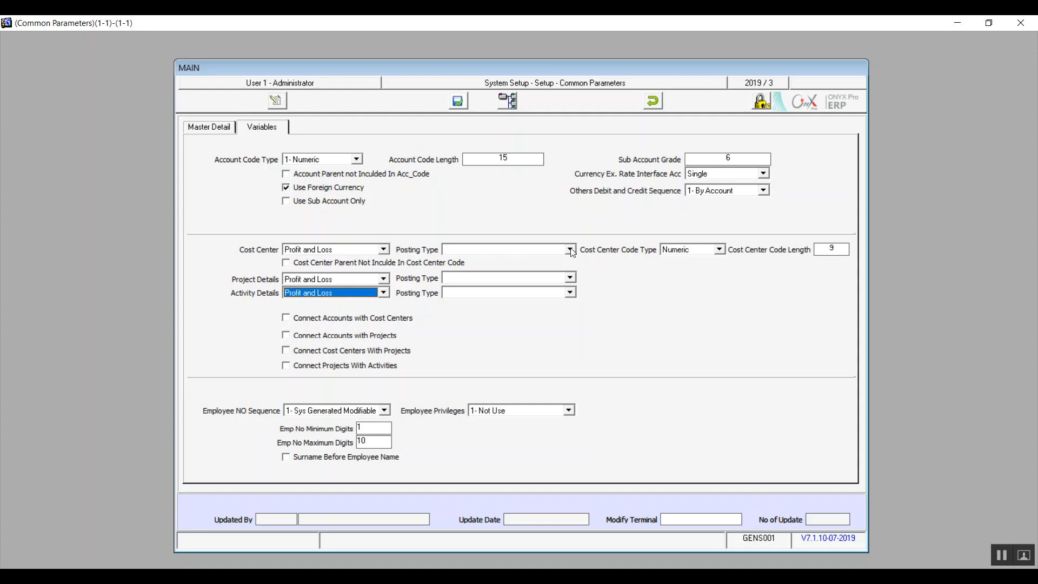
# Set Cost Center, Project Details and Activity Details to Mandatory
pyautogui.click(385, 249)
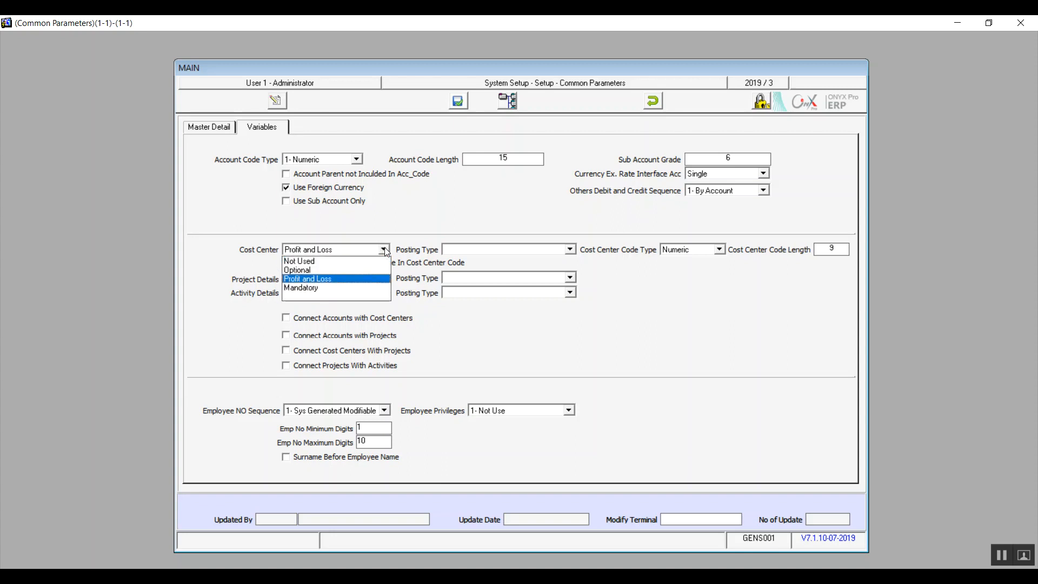
pyautogui.click(319, 290)
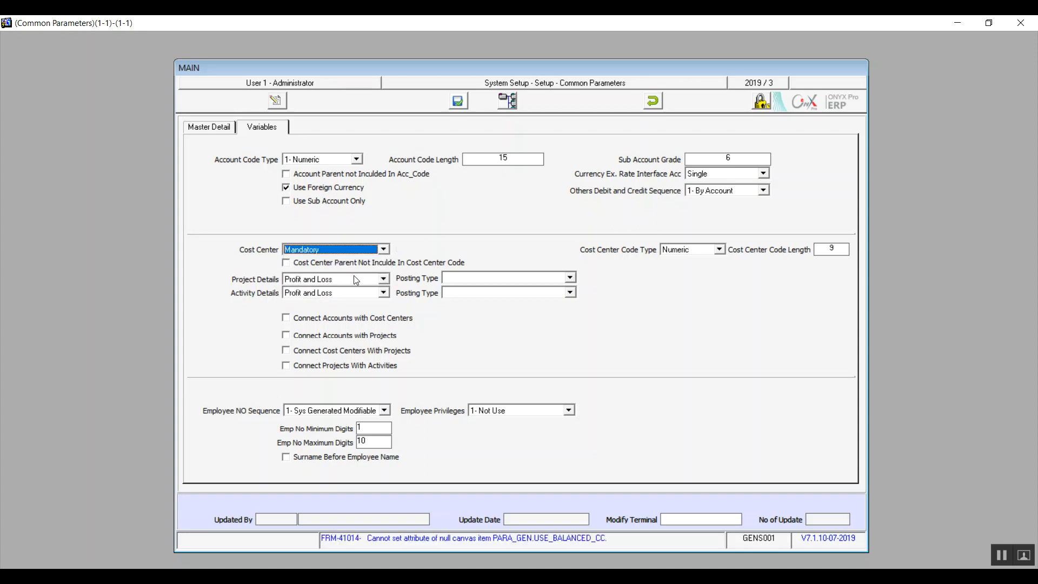
pyautogui.click(384, 279)
pyautogui.click(349, 317)
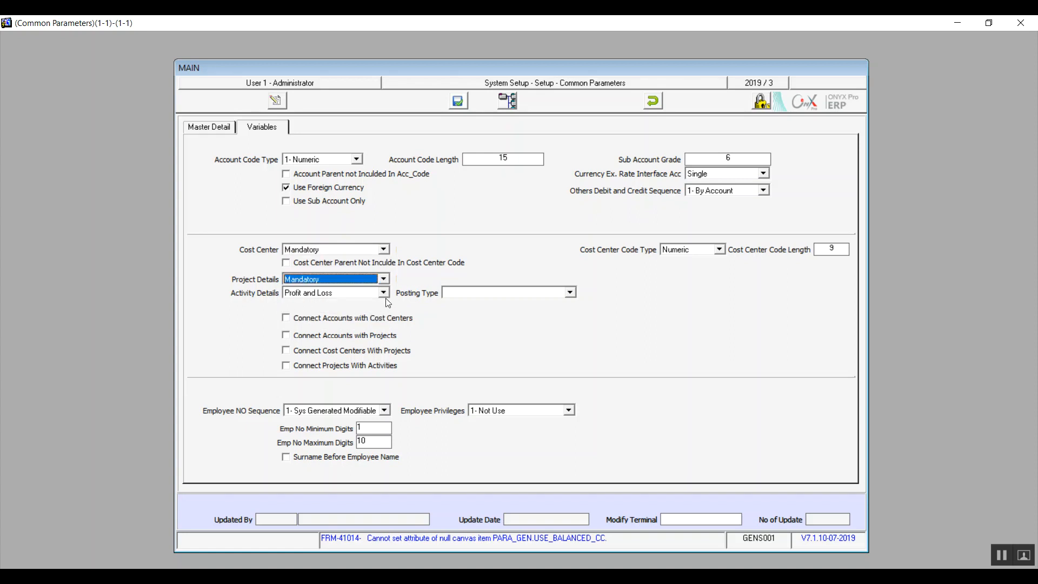
pyautogui.click(383, 292)
pyautogui.click(324, 331)
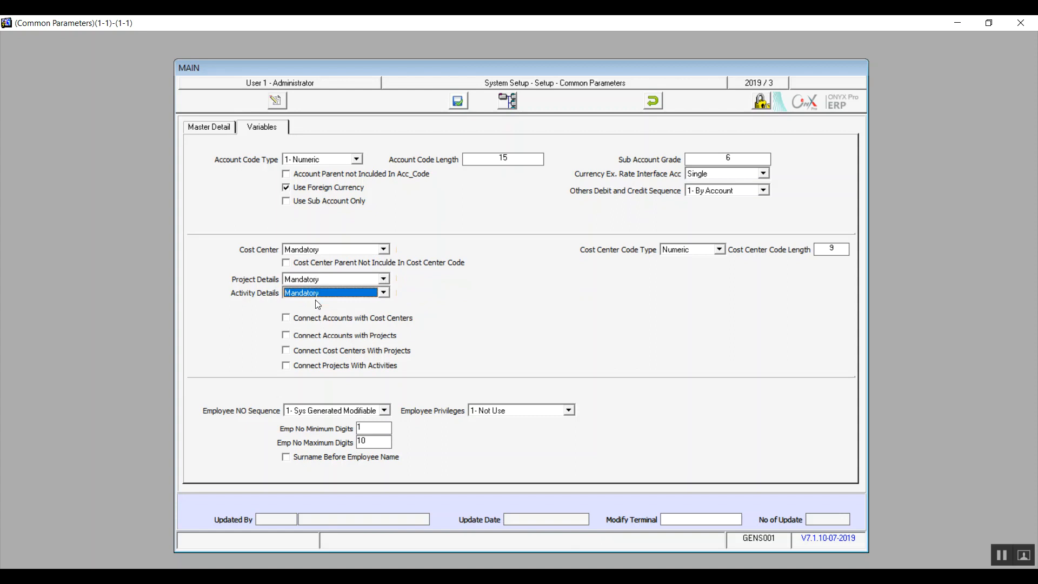
pyautogui.click(386, 294)
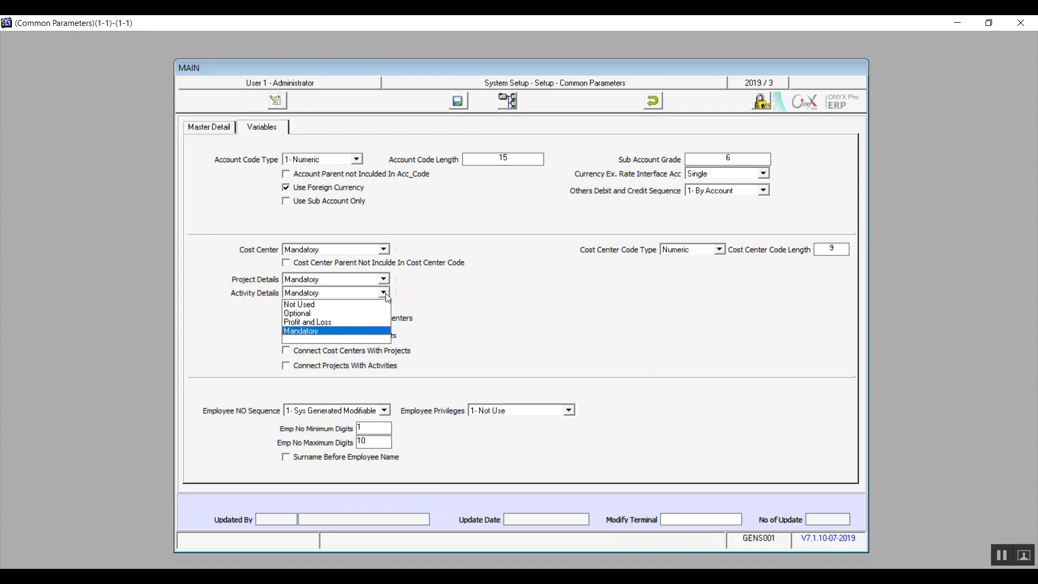
pyautogui.click(371, 332)
# Set both Cost Center and Project Details to Optional
pyautogui.click(384, 250)
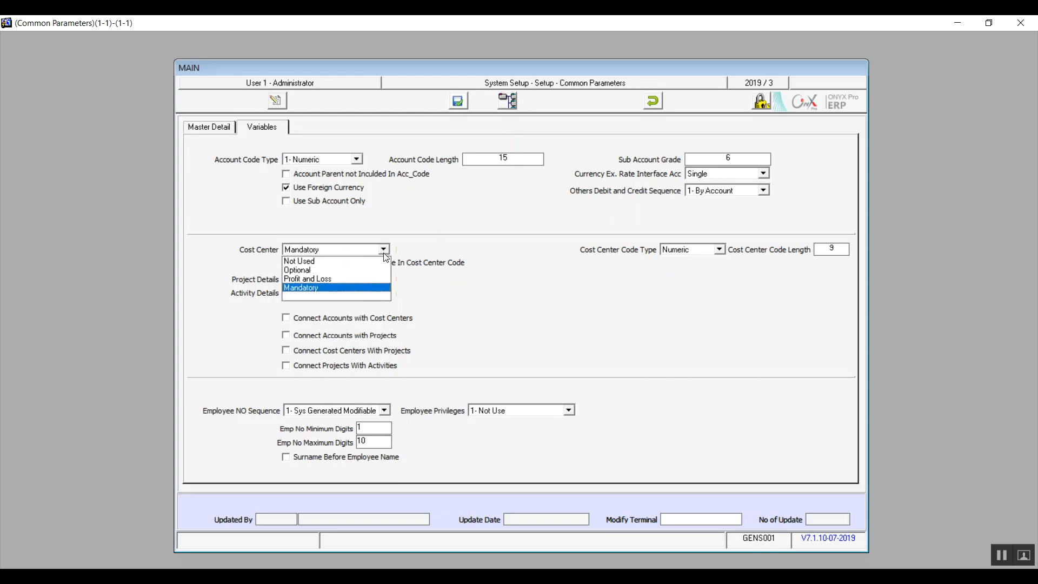
pyautogui.click(348, 274)
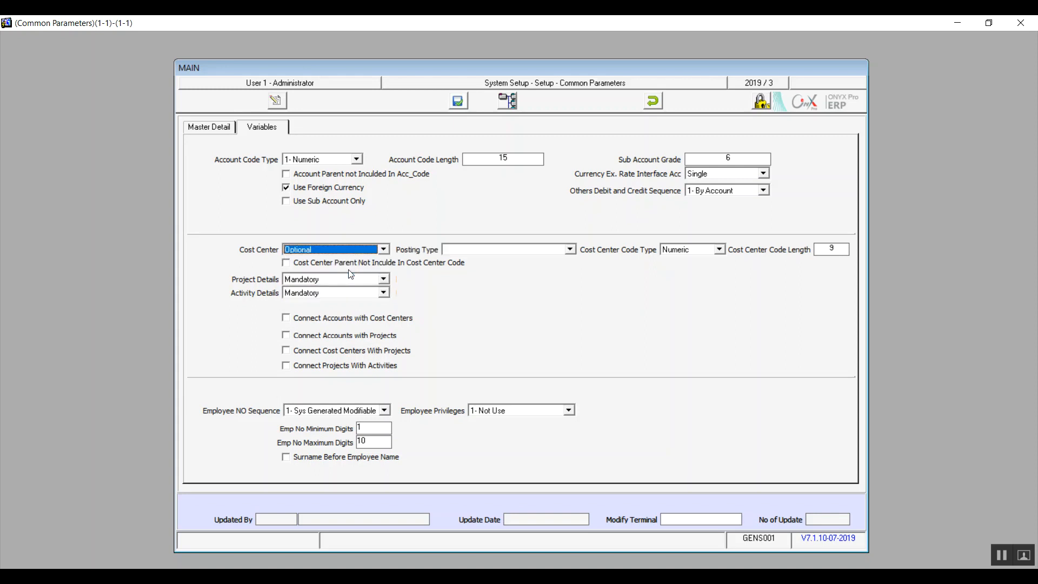
pyautogui.click(570, 250)
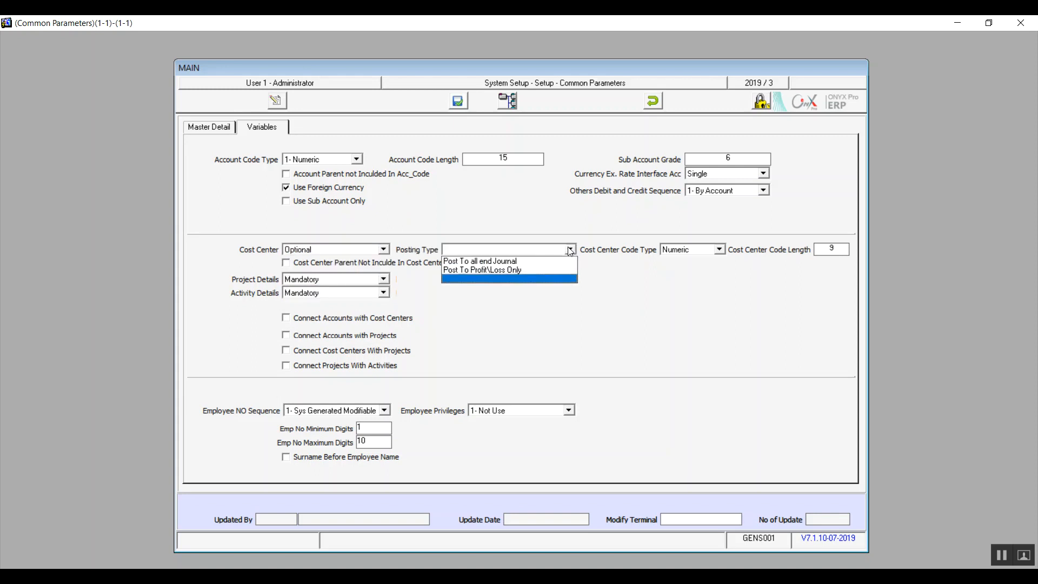
pyautogui.click(385, 280)
pyautogui.click(384, 280)
pyautogui.click(354, 299)
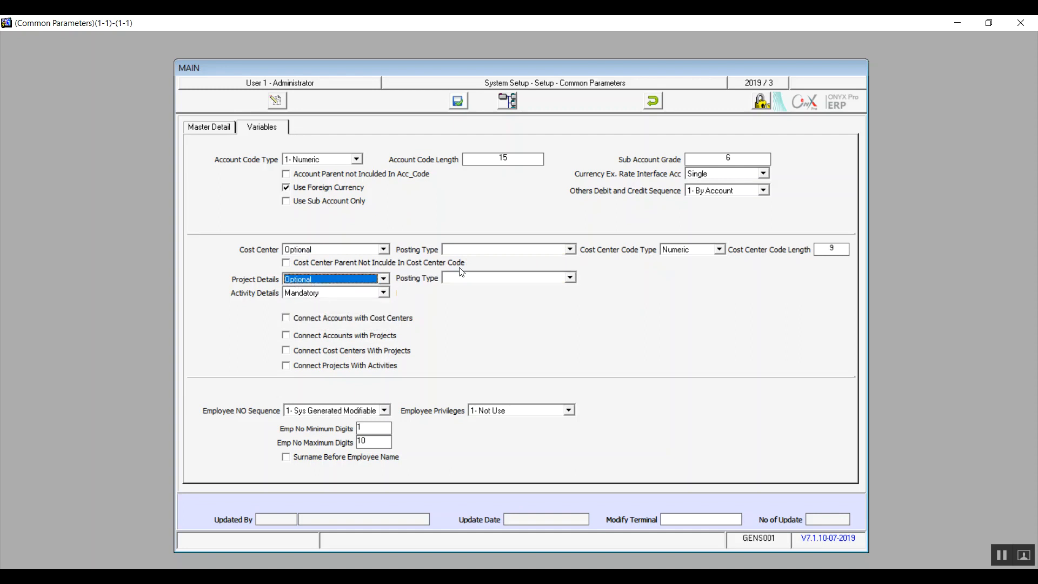
# Set the posting type of Cost Center and of Project Details to Post To all end Journal
pyautogui.click(572, 251)
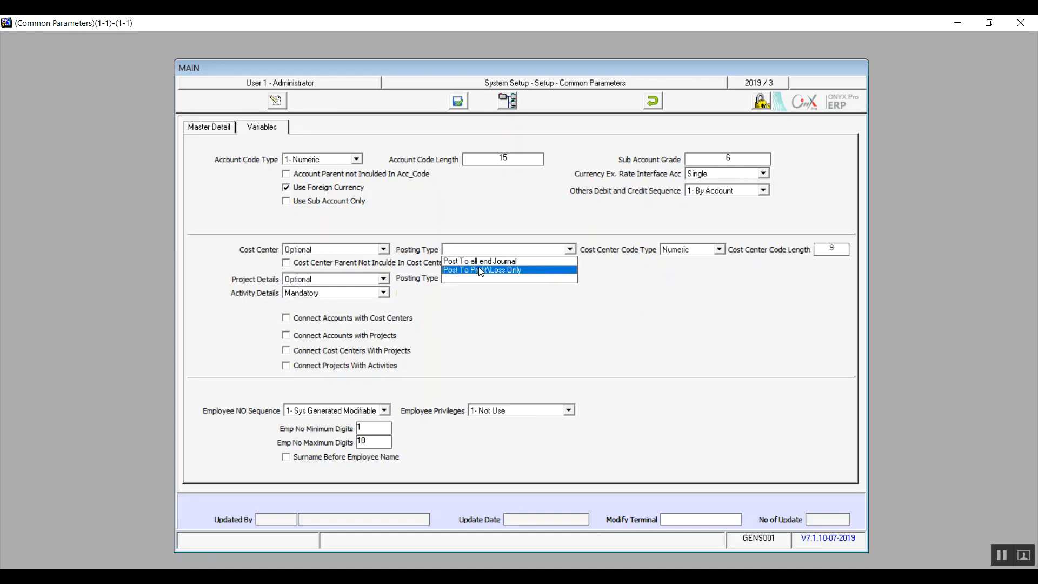
pyautogui.click(520, 262)
pyautogui.click(570, 279)
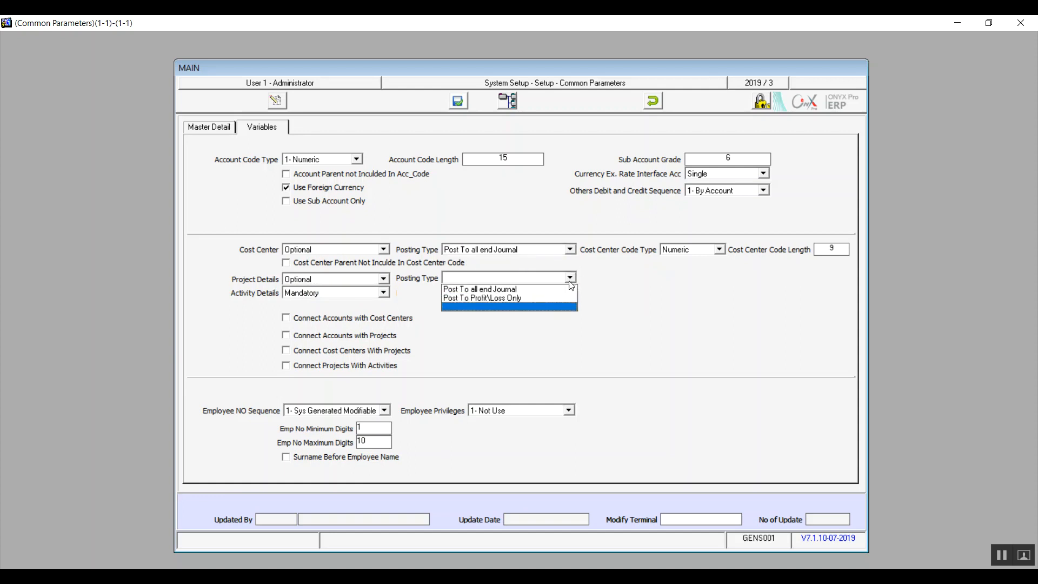
pyautogui.click(519, 290)
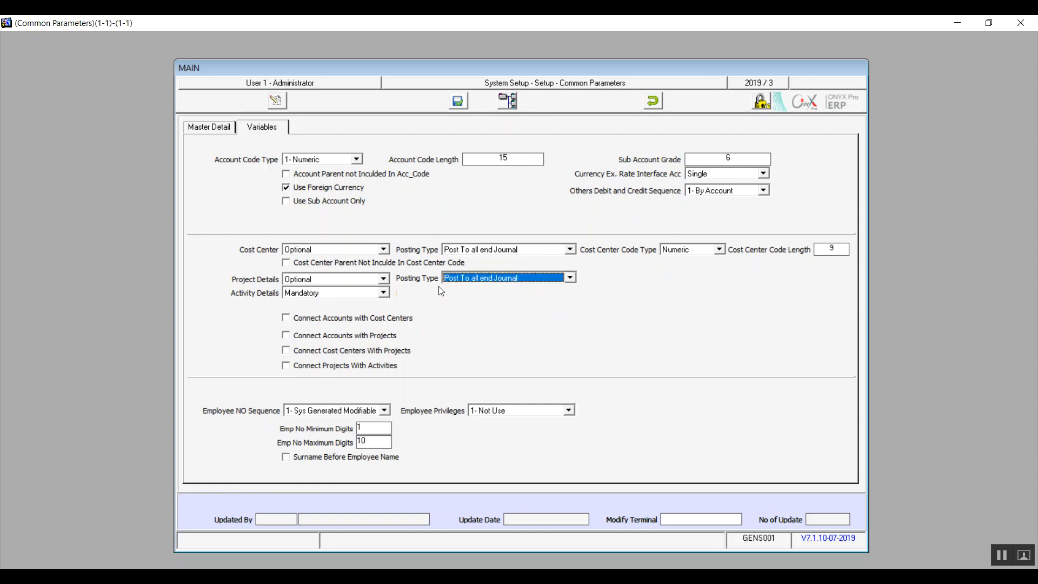
# Set Activity Details to Optional with the posting type Post To all end Journal
pyautogui.click(384, 295)
pyautogui.click(340, 305)
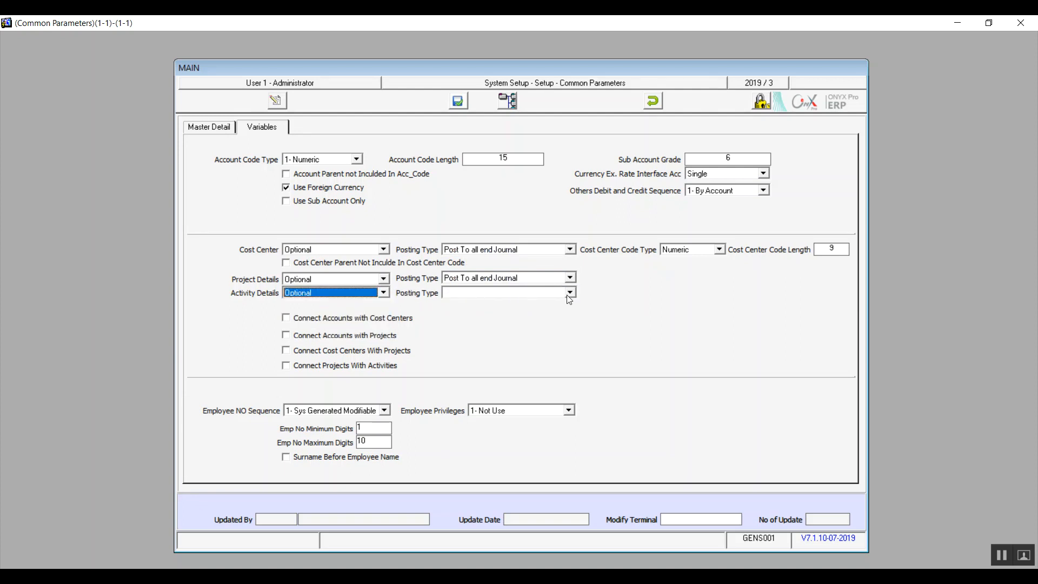
pyautogui.click(570, 293)
pyautogui.click(509, 307)
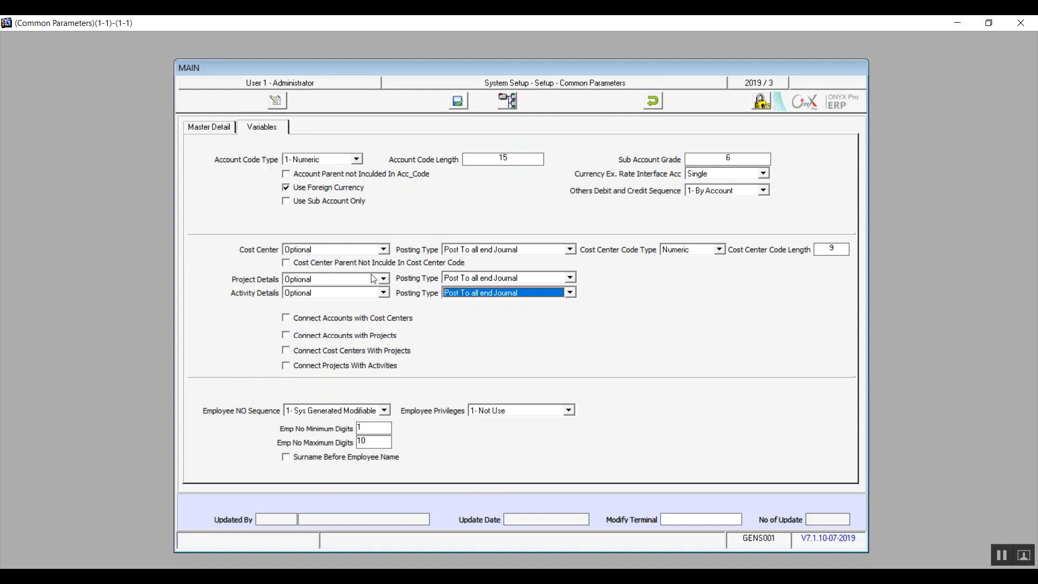
# Set the posting types of Cost Center, Project Details and Activity Details to Post To Profit\Loss Only
pyautogui.click(570, 250)
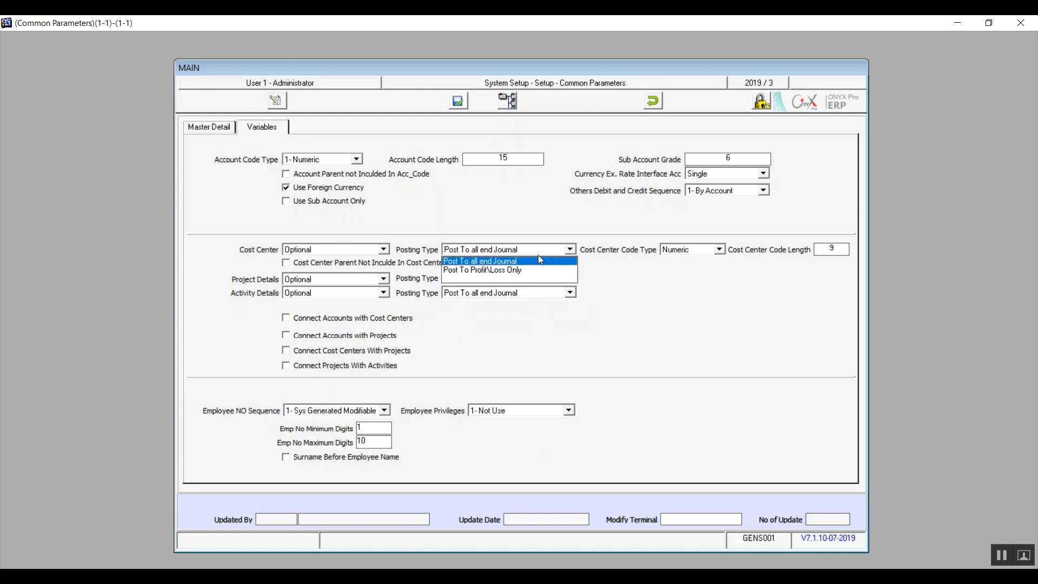
pyautogui.click(508, 279)
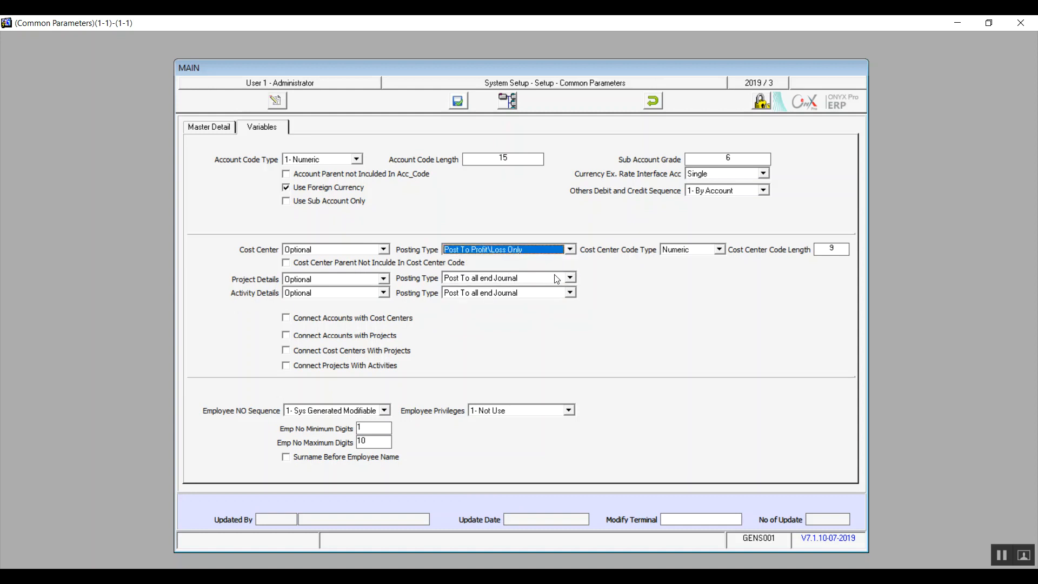
pyautogui.click(570, 278)
pyautogui.click(525, 298)
pyautogui.click(570, 293)
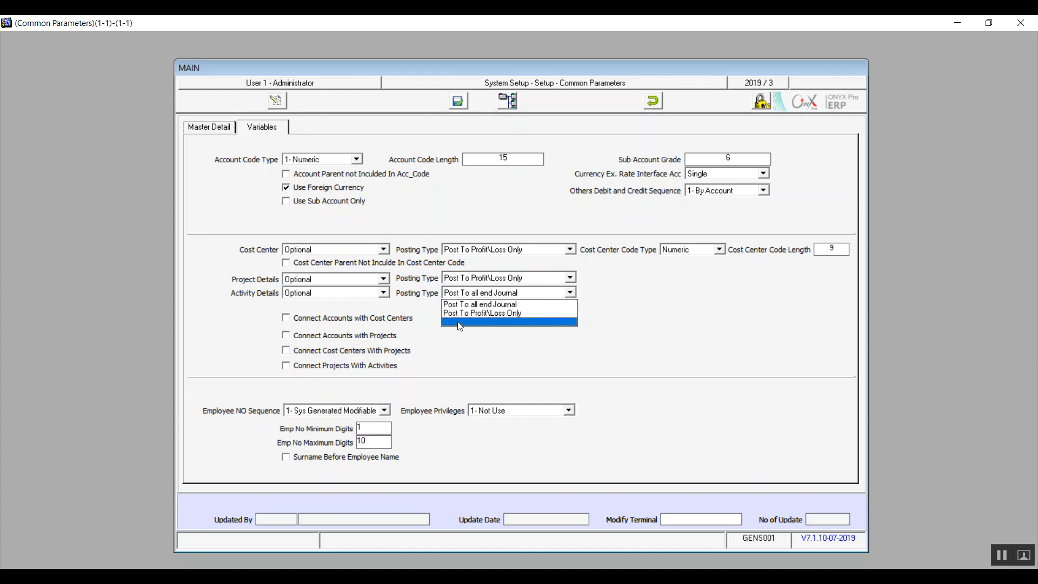
pyautogui.click(477, 314)
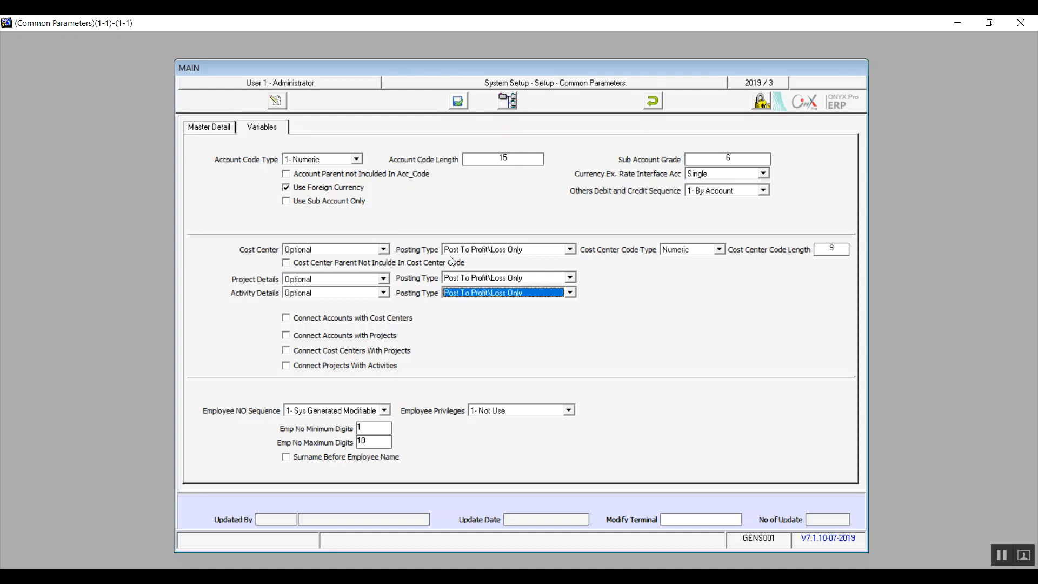
# Set the Cost Center posting type to Post To all end Journal
pyautogui.click(570, 252)
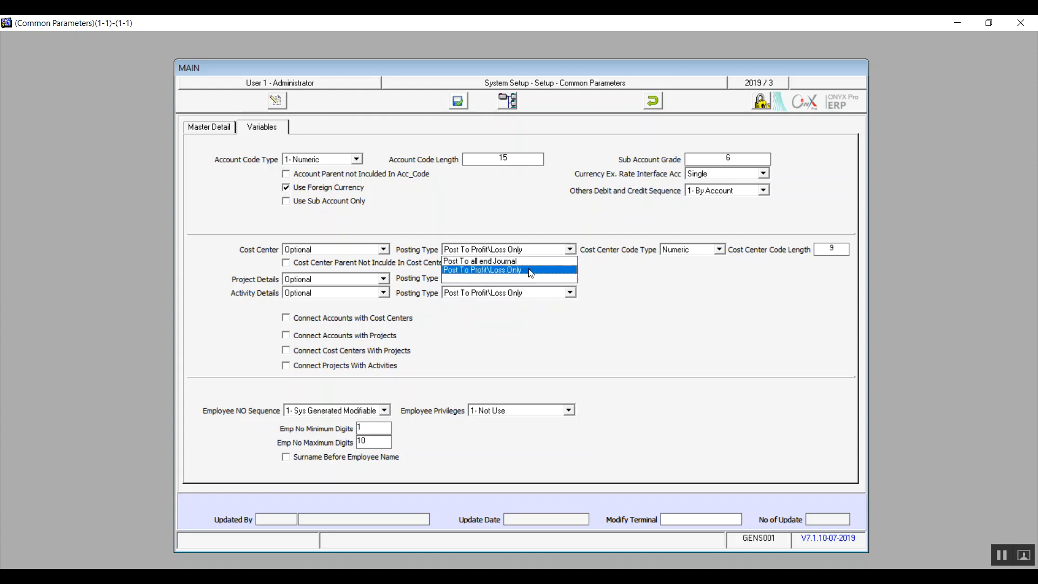
pyautogui.click(529, 262)
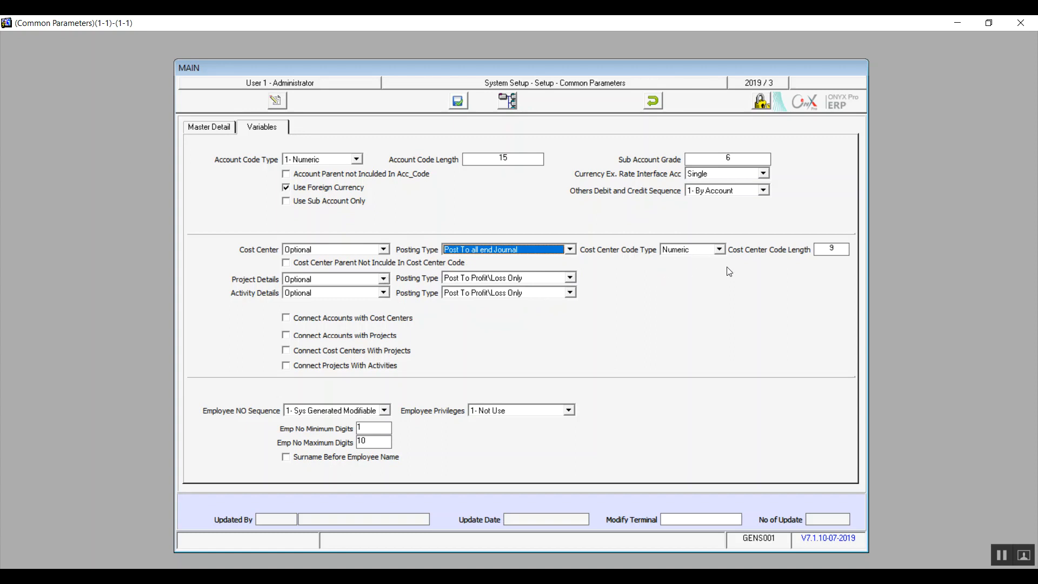
# Try Alpha - Numeric as the Cost Center Code Type and return it to Numeric
pyautogui.click(719, 249)
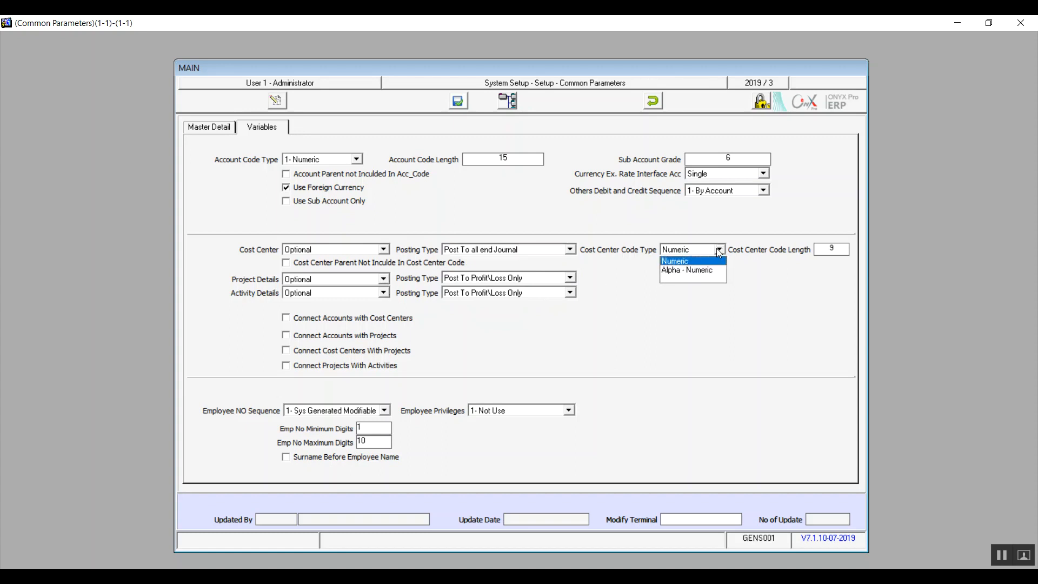
pyautogui.click(719, 250)
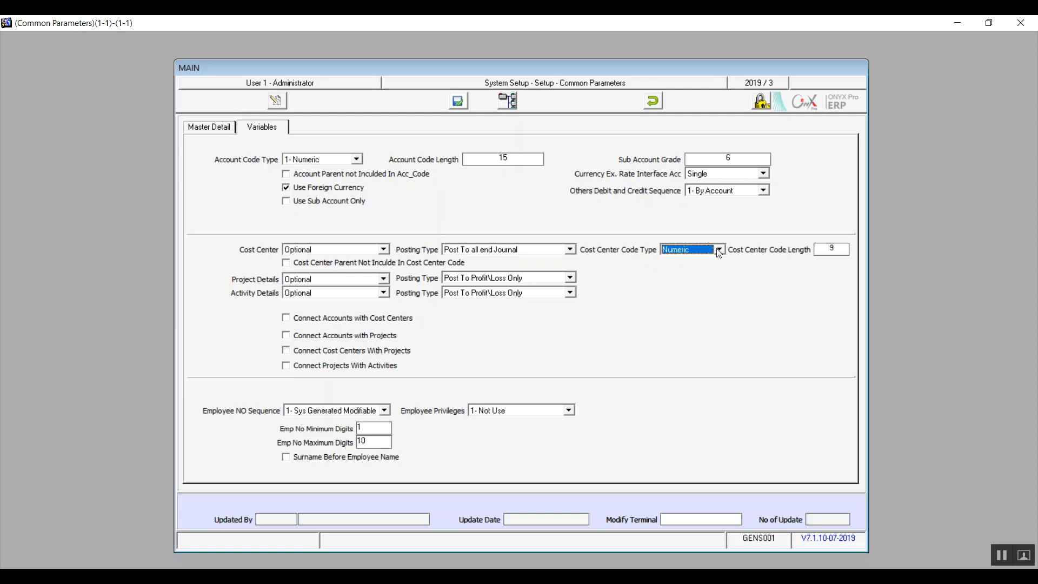
pyautogui.click(719, 250)
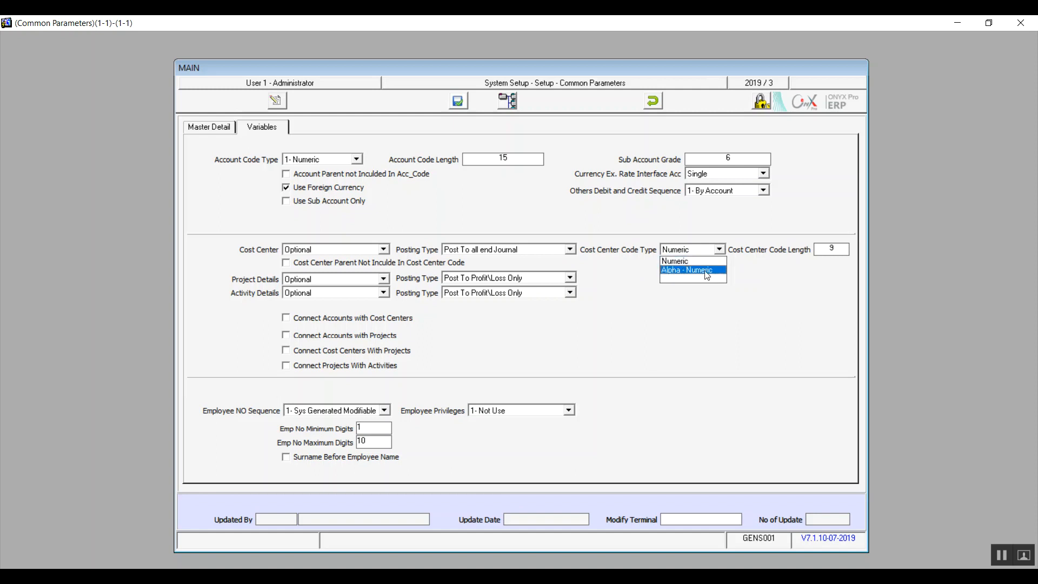
pyautogui.click(698, 269)
pyautogui.click(720, 250)
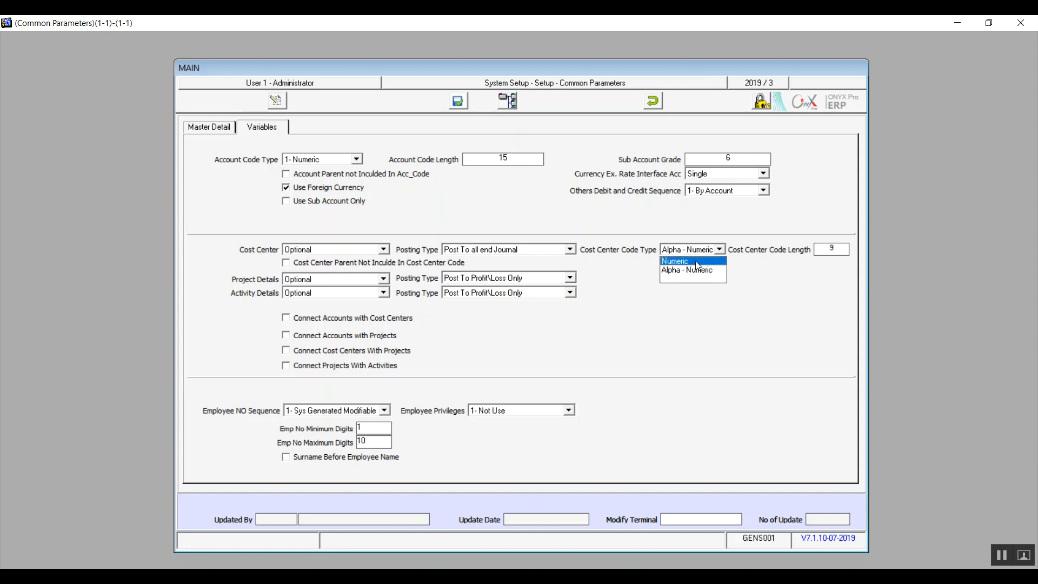
pyautogui.click(695, 262)
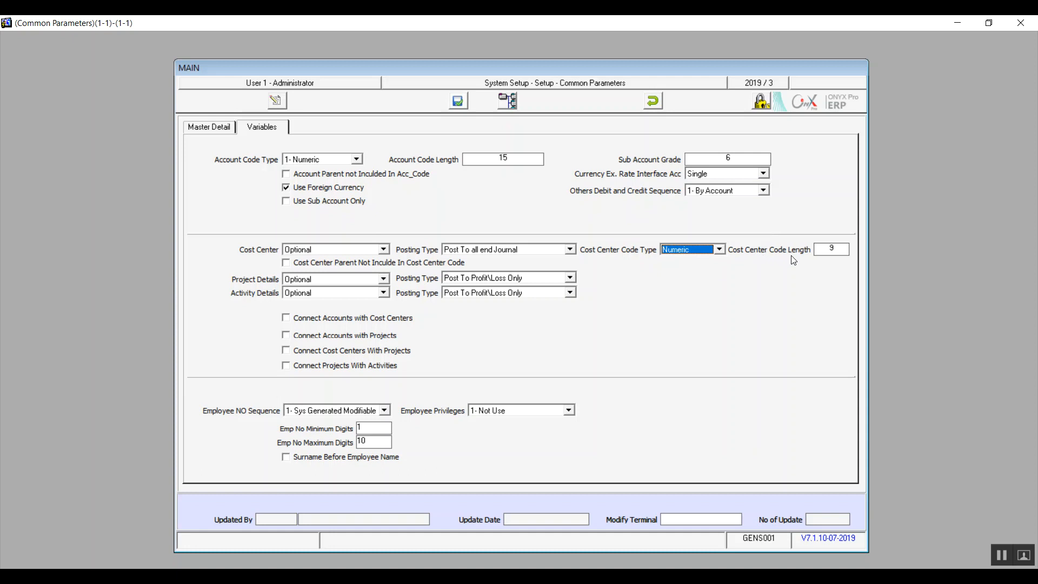
# Try a Cost Center Code Length of 8 and return it to 9
pyautogui.click(837, 248)
pyautogui.press('BackSpace')
pyautogui.write('8')
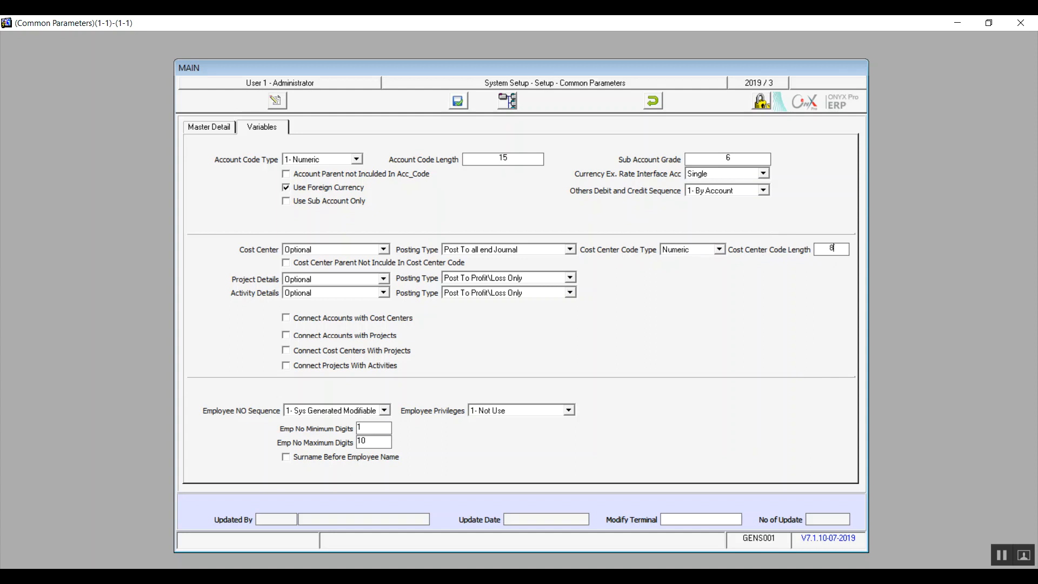
pyautogui.press('BackSpace')
pyautogui.write('9')
# Set both Project Details and Activity Details to Not Used
pyautogui.click(385, 279)
pyautogui.click(354, 298)
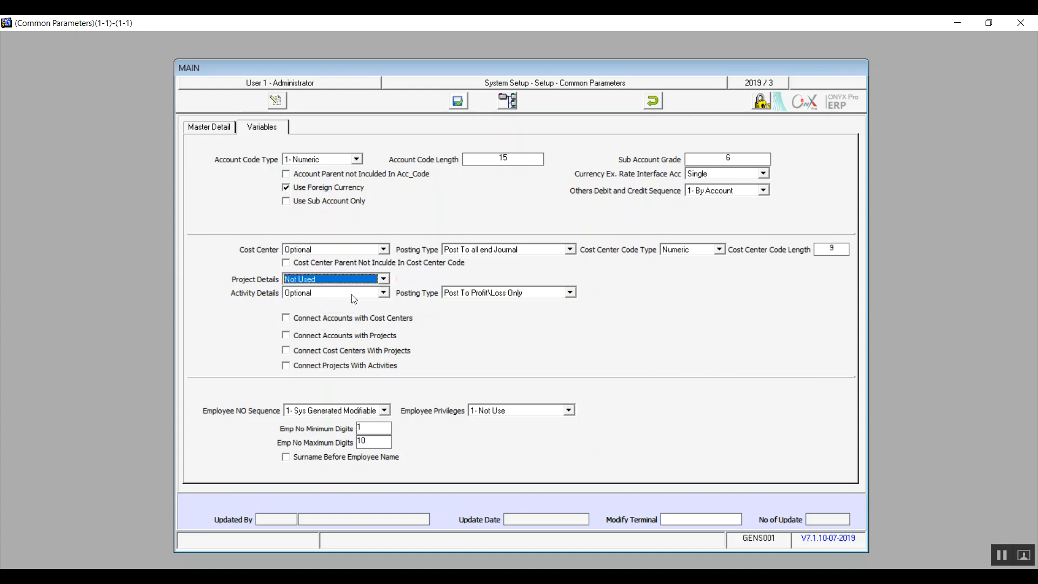
pyautogui.click(383, 293)
pyautogui.click(336, 304)
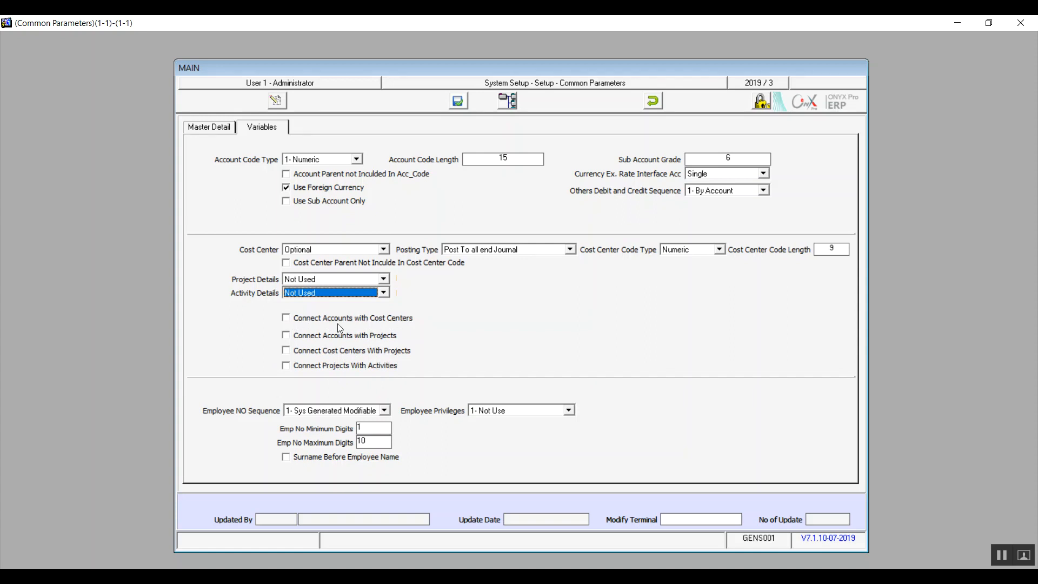
# Enable all four connection options linking accounts with cost centers and projects, cost centers with projects, and projects with activities
pyautogui.click(291, 323)
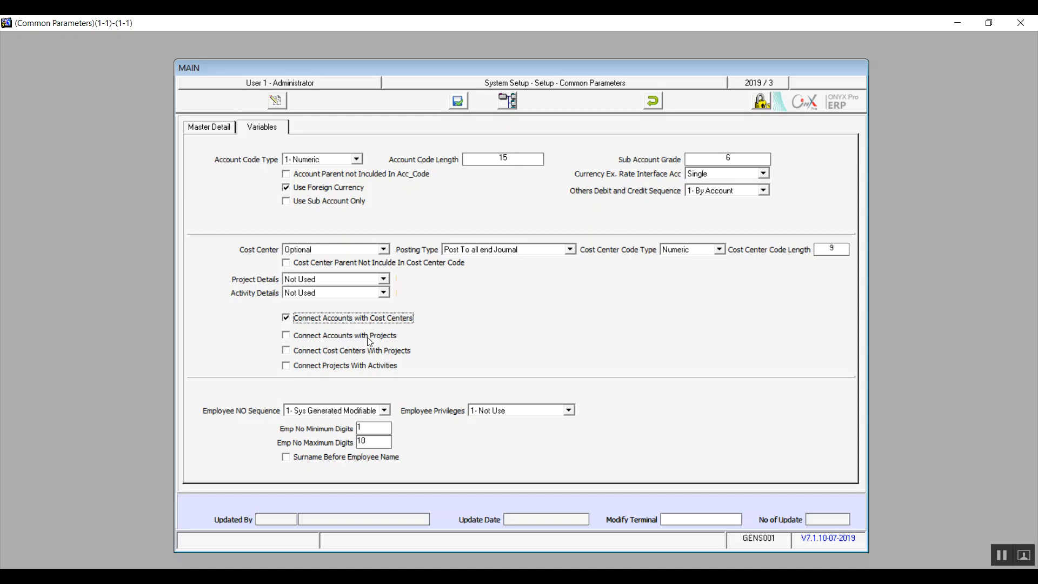
pyautogui.click(286, 338)
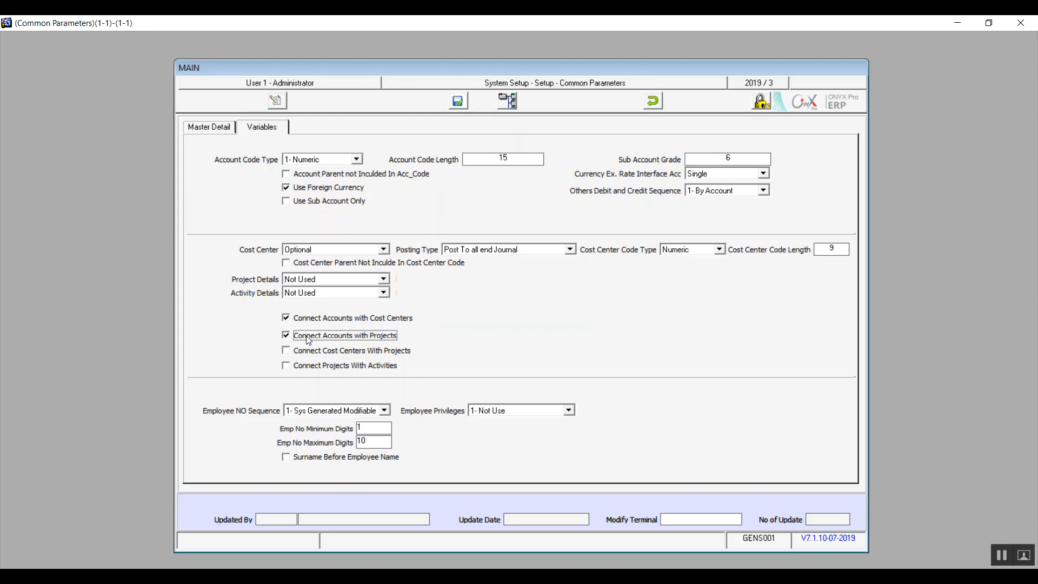
pyautogui.click(287, 351)
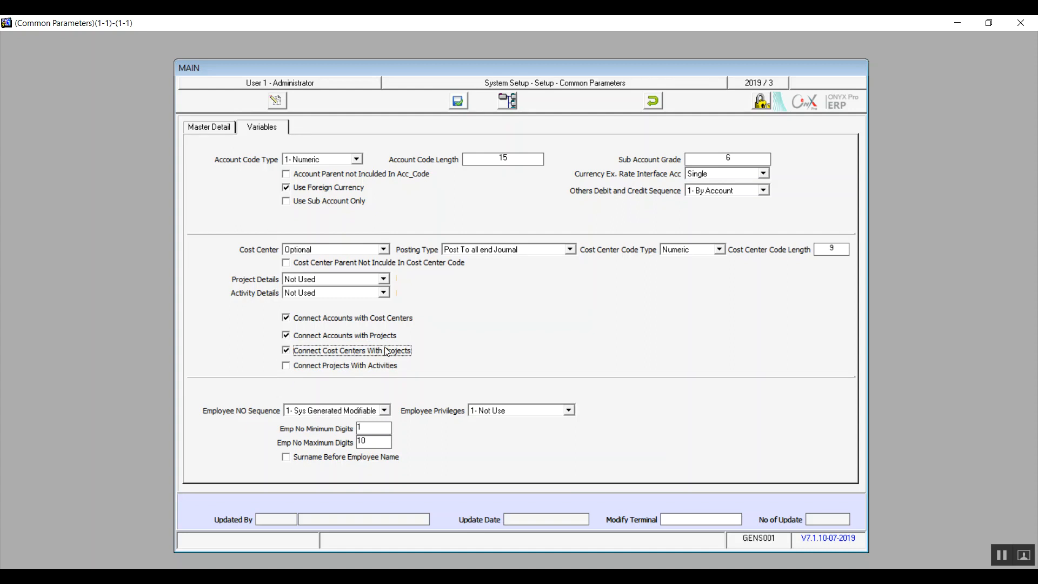
pyautogui.click(285, 367)
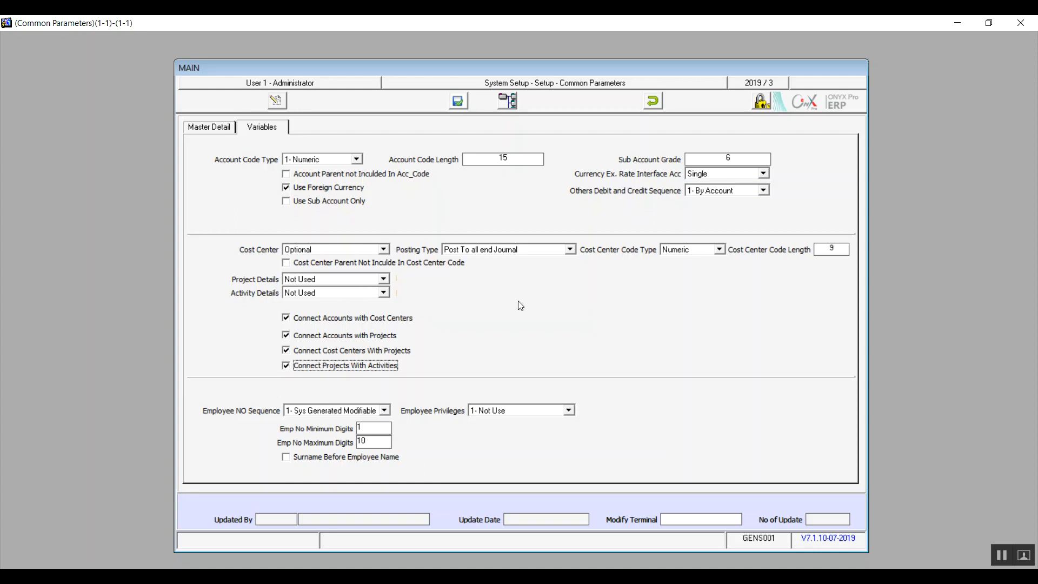
pyautogui.click(1007, 548)
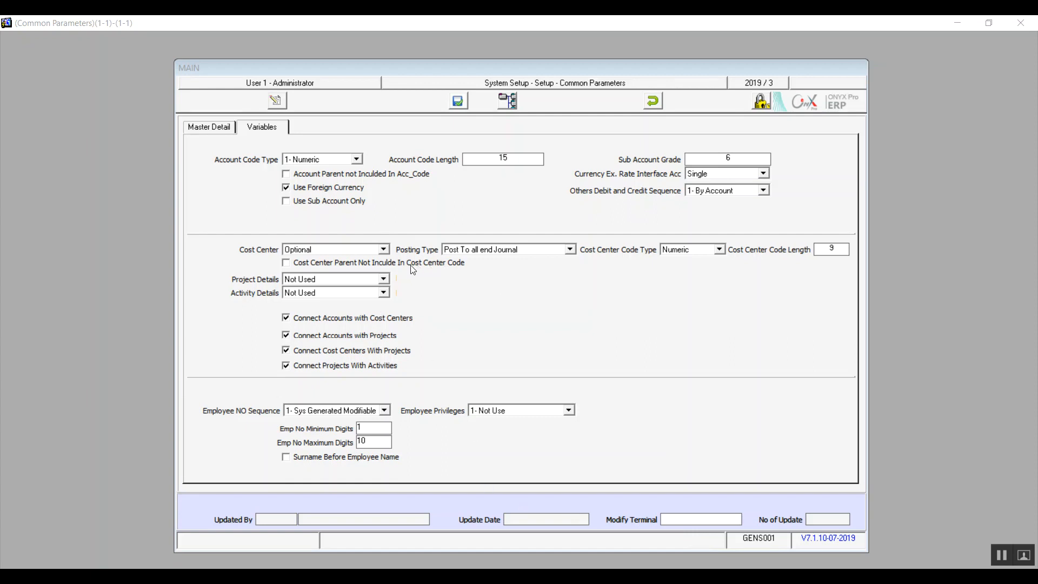
# Exclude the cost center parent from the cost center code and save the common parameters
pyautogui.click(288, 269)
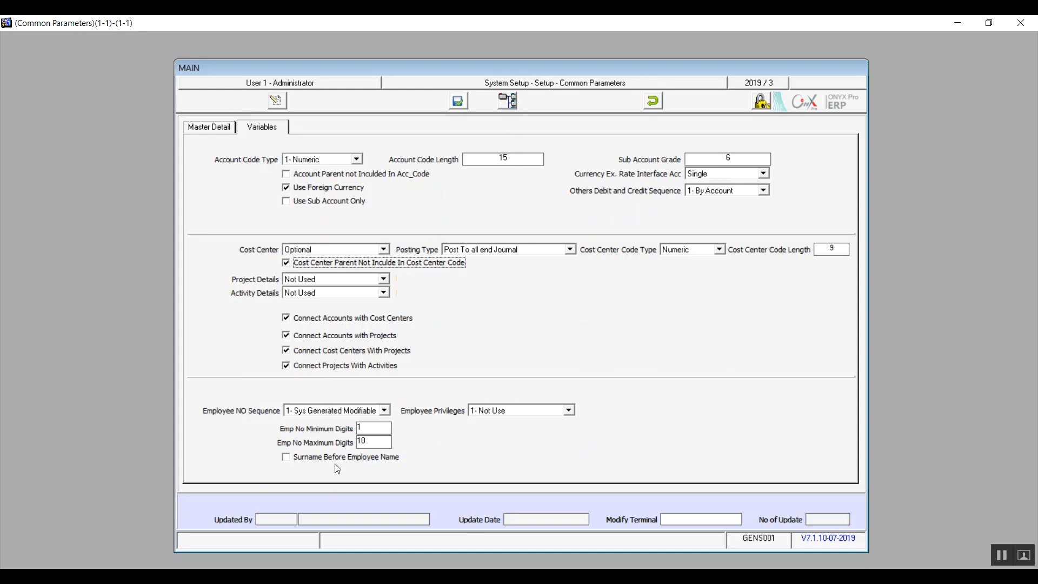
pyautogui.click(457, 102)
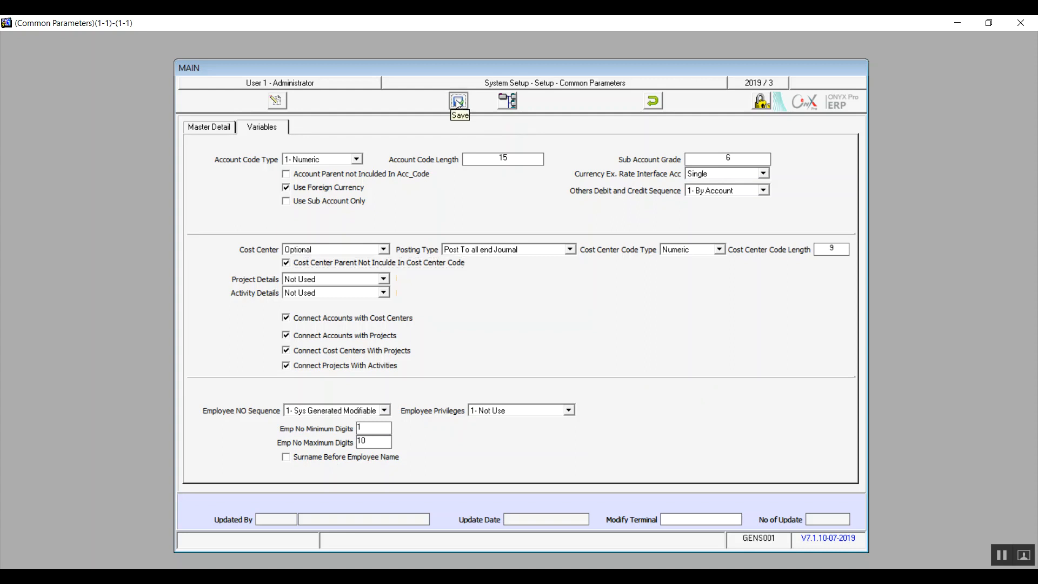